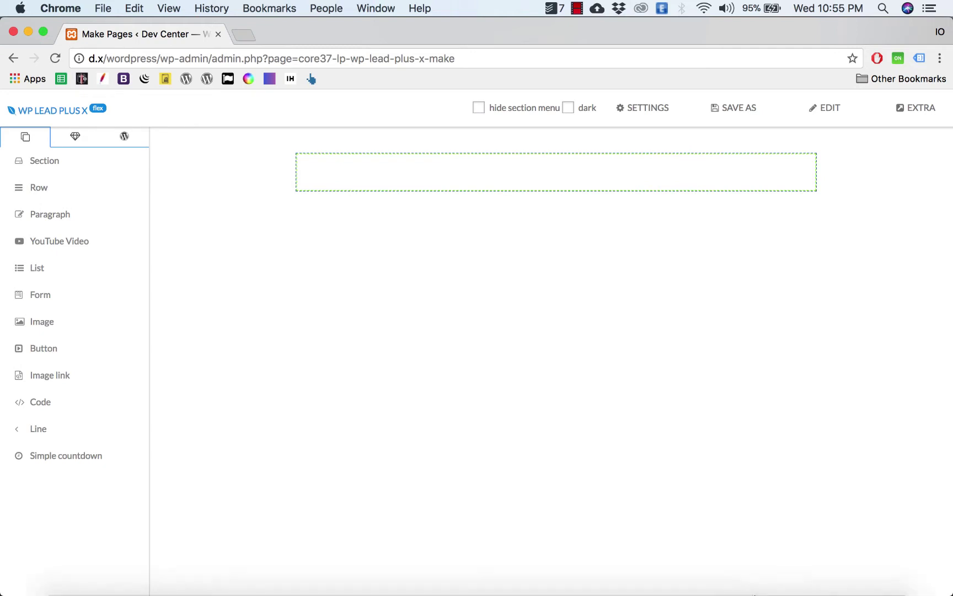
# - Bring up the reference screenshot of the forest-background landing page in Preview
pyautogui.click(773, 568)
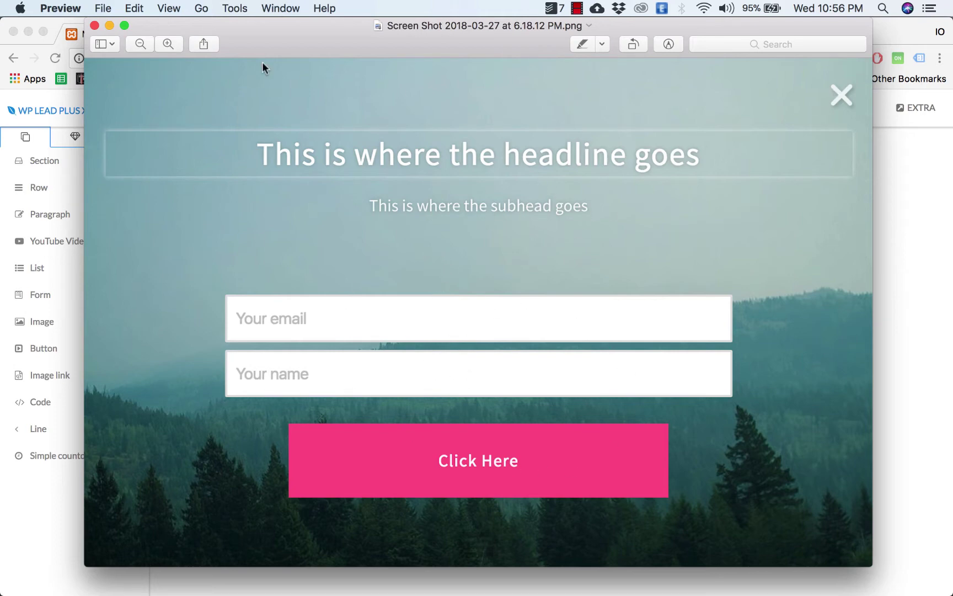
# - Drag the Preview screenshot window aside, then minimize it to reveal the empty builder section
pyautogui.click(110, 26)
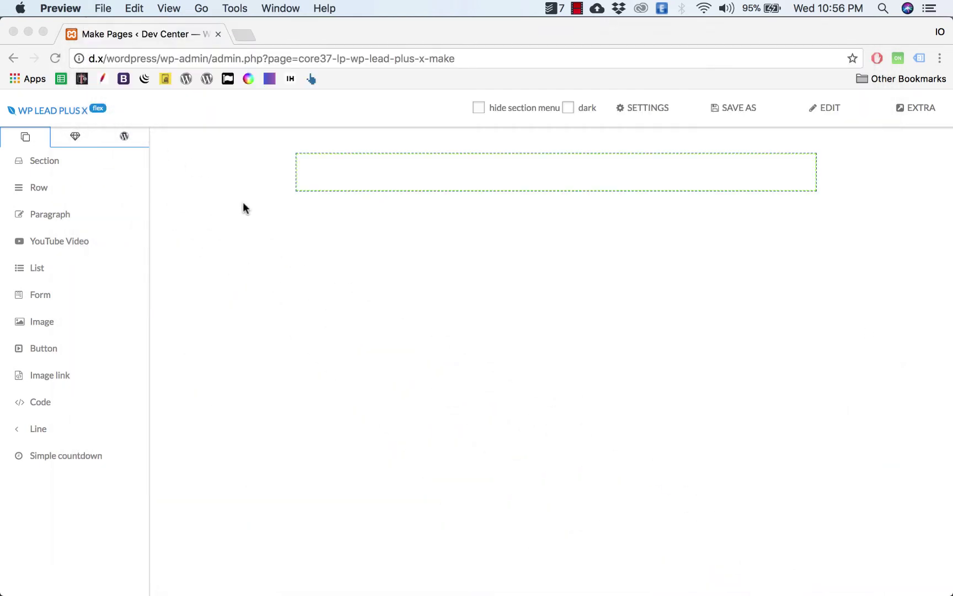
pyautogui.click(244, 199)
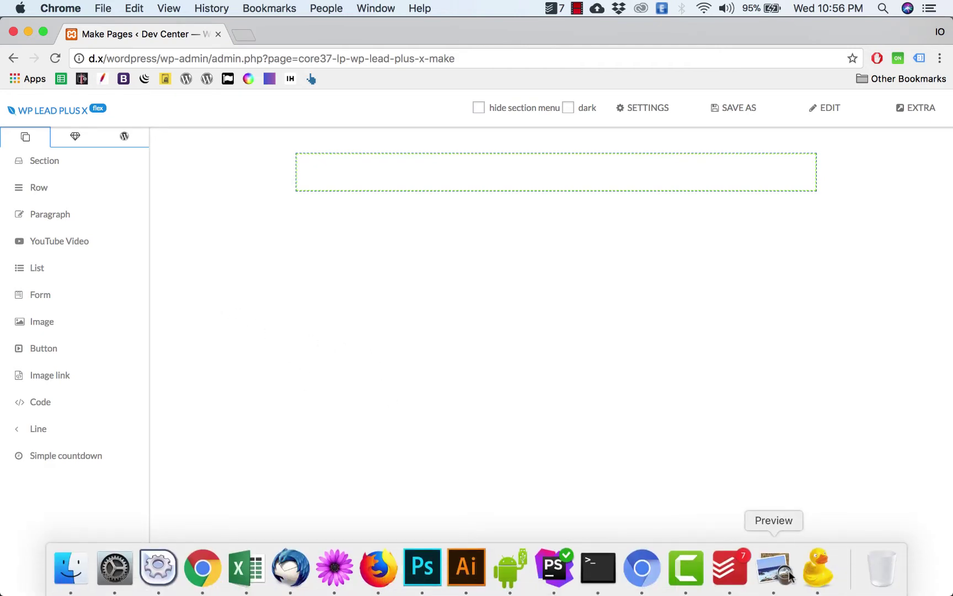
pyautogui.click(775, 574)
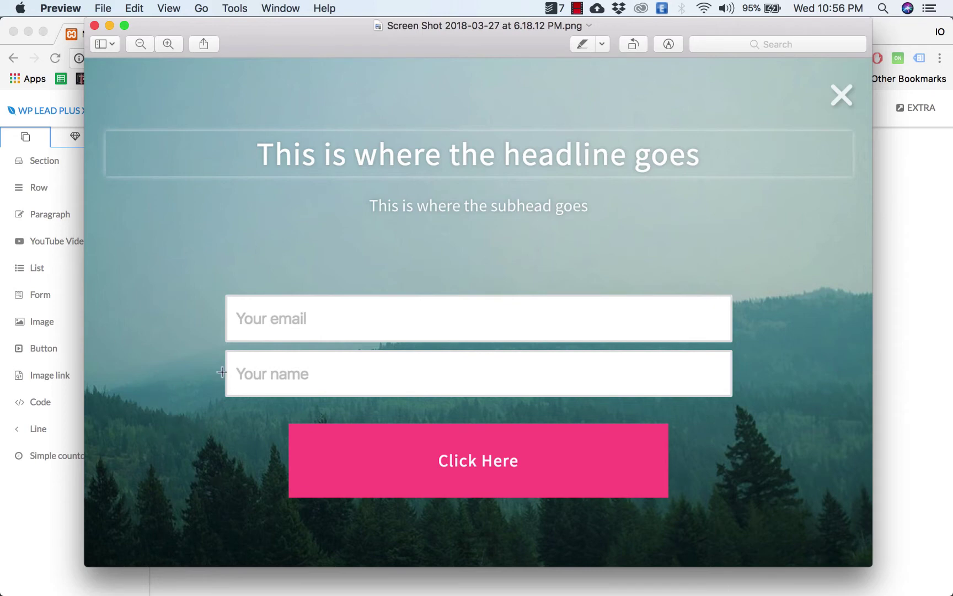
pyautogui.click(908, 271)
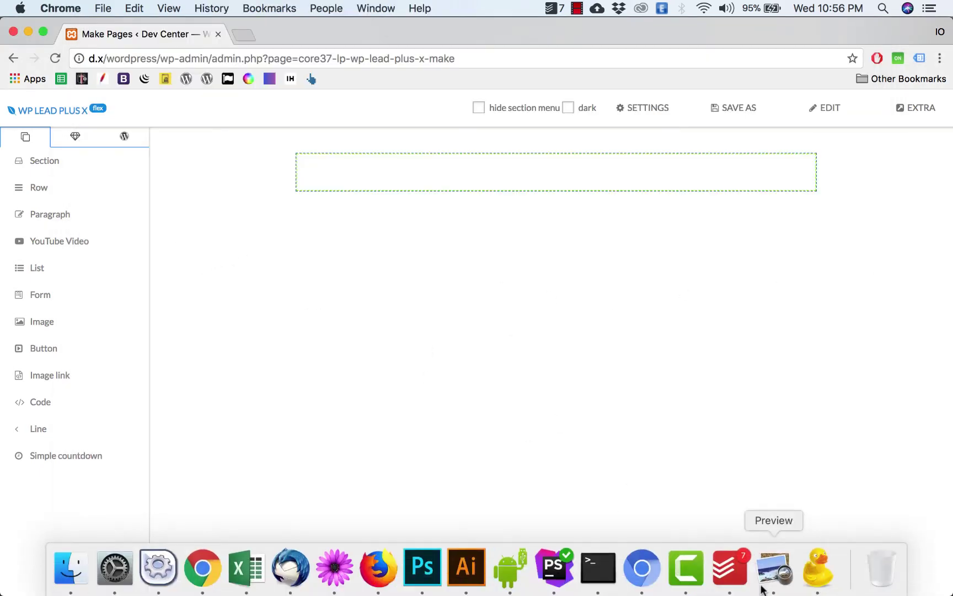
pyautogui.click(771, 586)
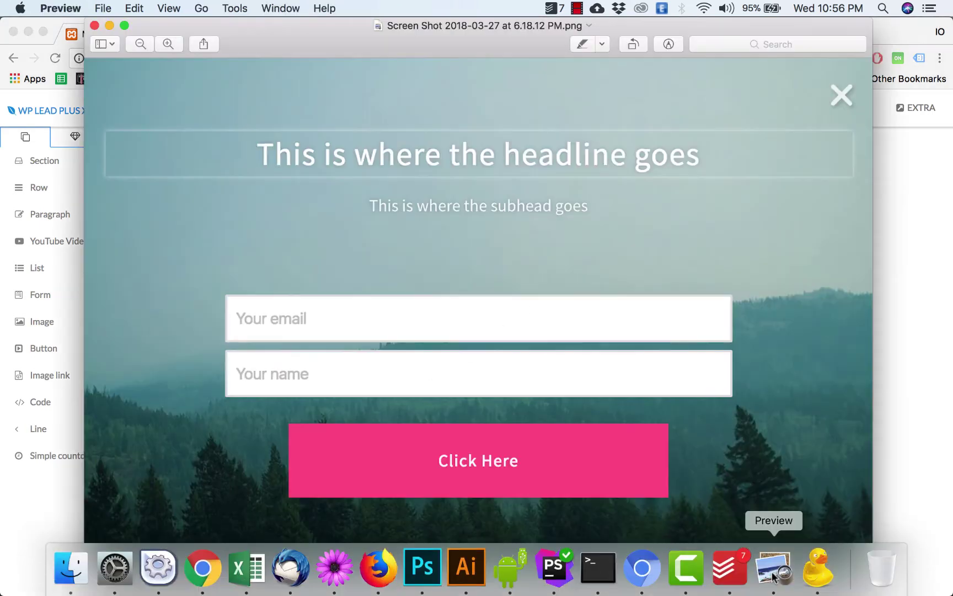
pyautogui.moveTo(328, 50); pyautogui.dragTo(520, 57)
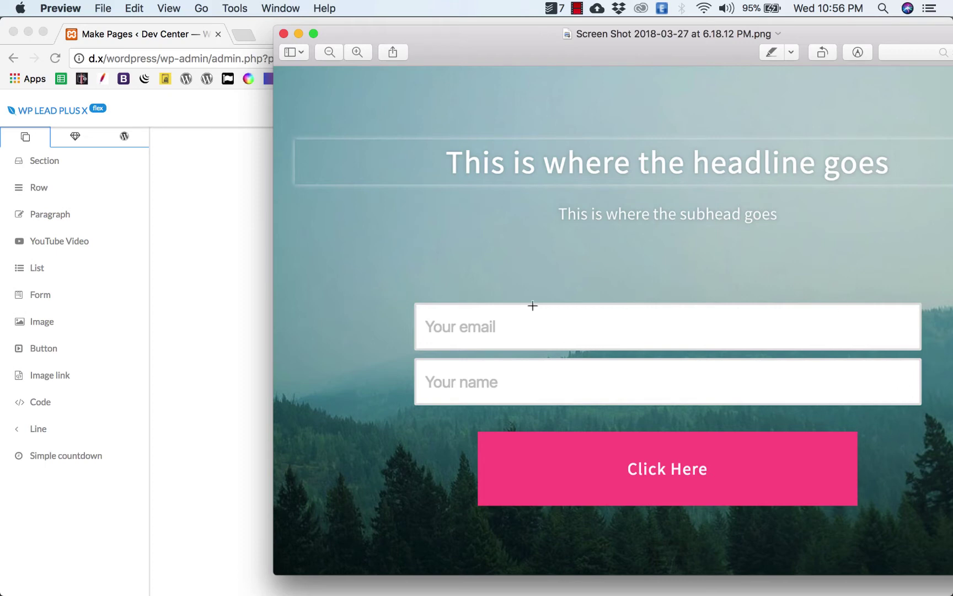
pyautogui.click(298, 34)
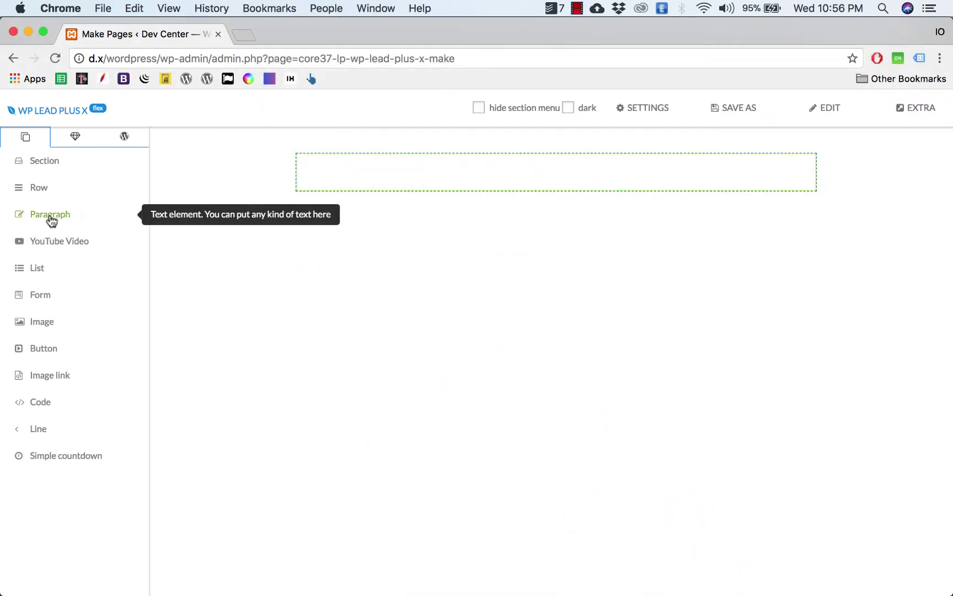
# - Add two Paragraph blocks and an email signup Form to the section, checking against the reference
pyautogui.moveTo(49, 216); pyautogui.dragTo(451, 174)
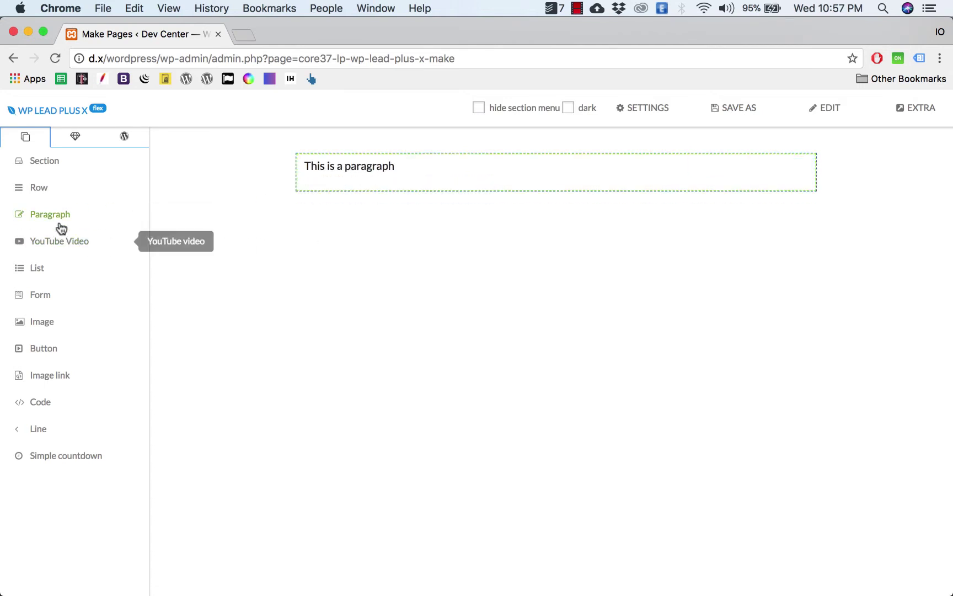
pyautogui.moveTo(58, 223); pyautogui.dragTo(424, 182)
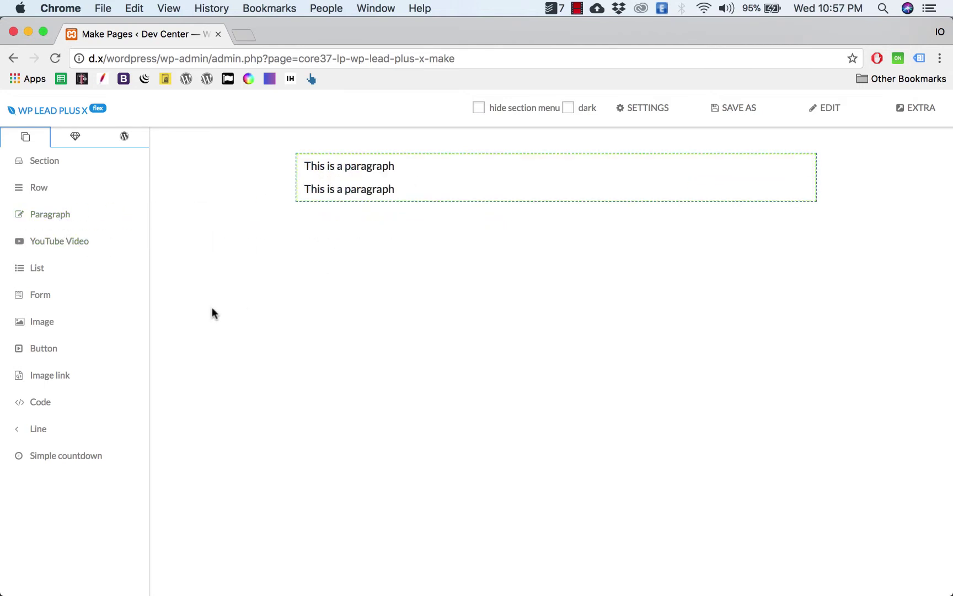
pyautogui.moveTo(31, 298); pyautogui.dragTo(404, 205)
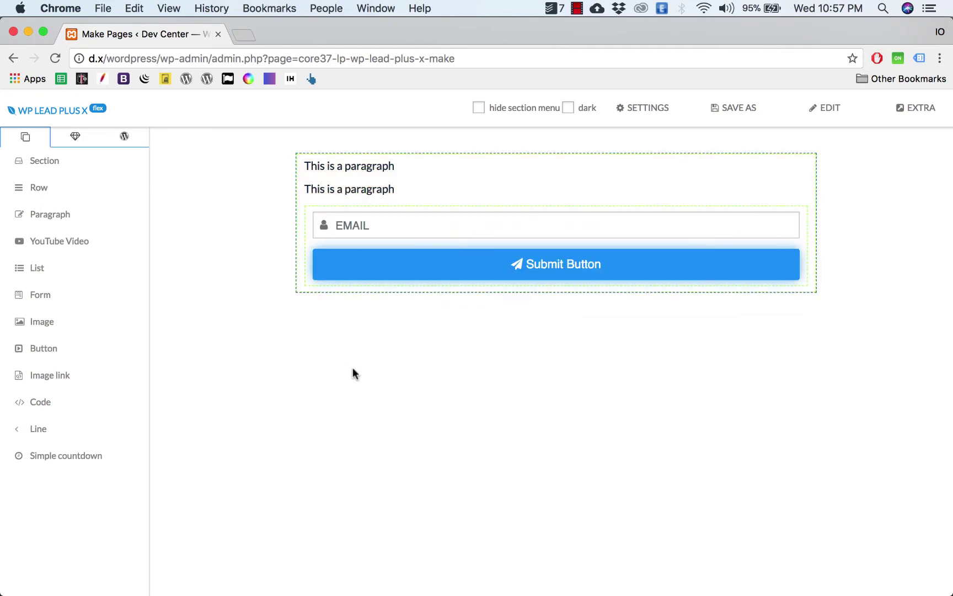
pyautogui.moveTo(737, 593)
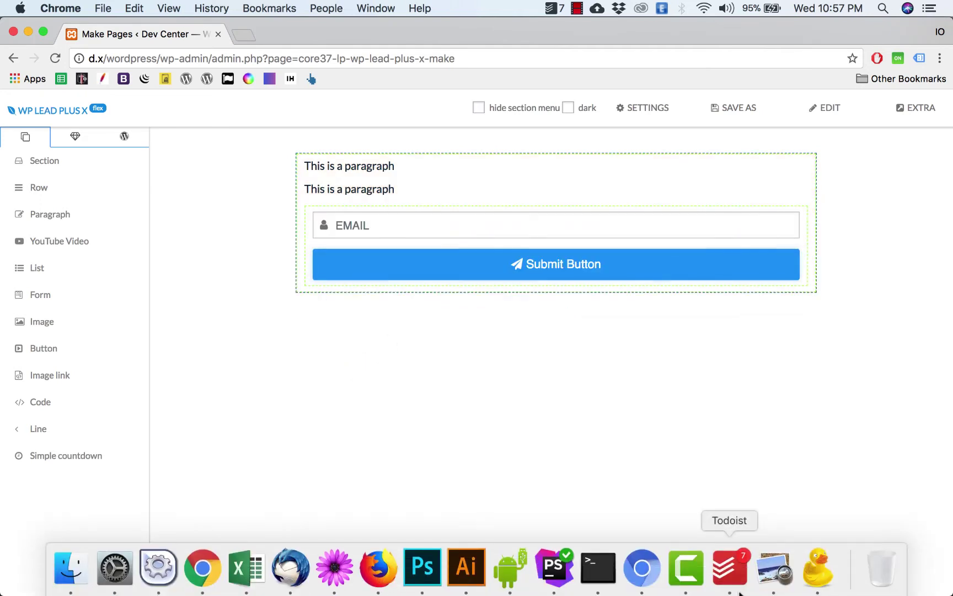
pyautogui.click(774, 568)
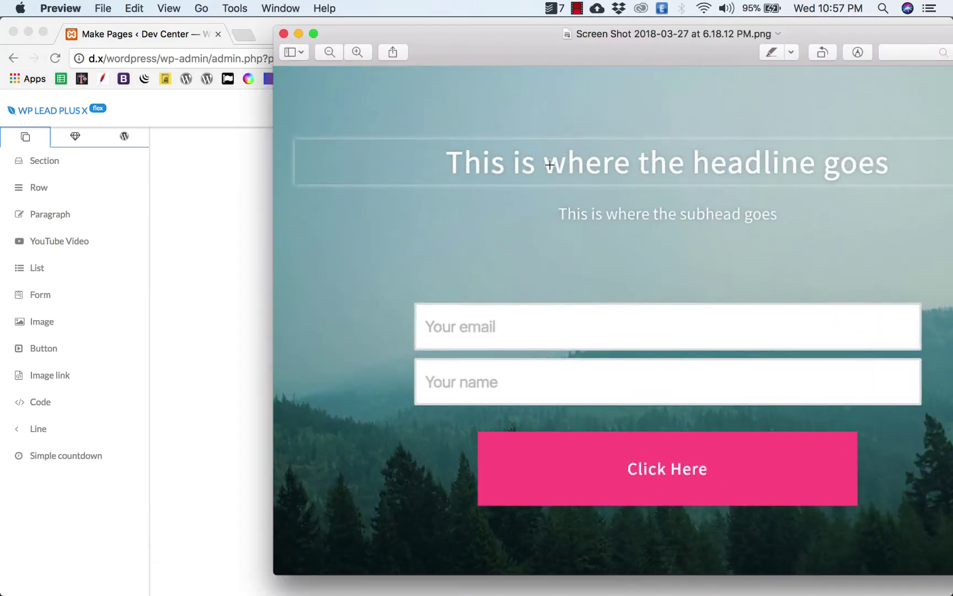
pyautogui.click(251, 217)
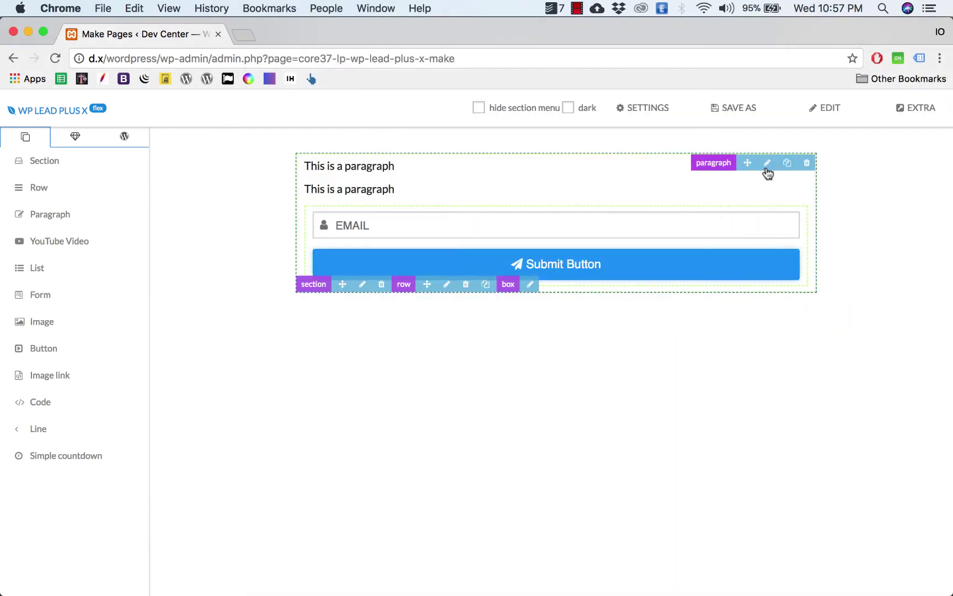
# - Replace the first paragraph's text with 'This Is Where The Headline Goes'
pyautogui.click(761, 165)
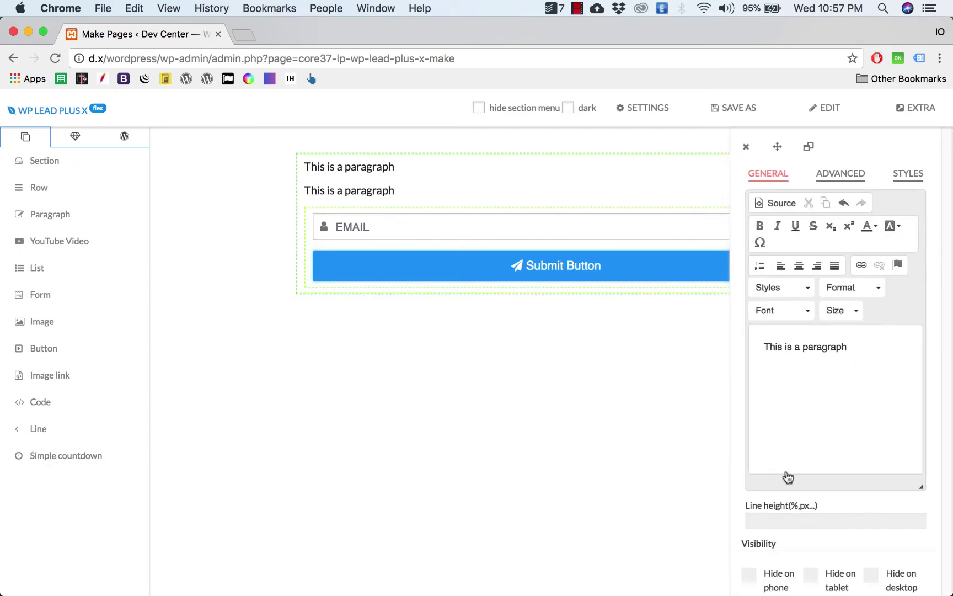
pyautogui.click(771, 579)
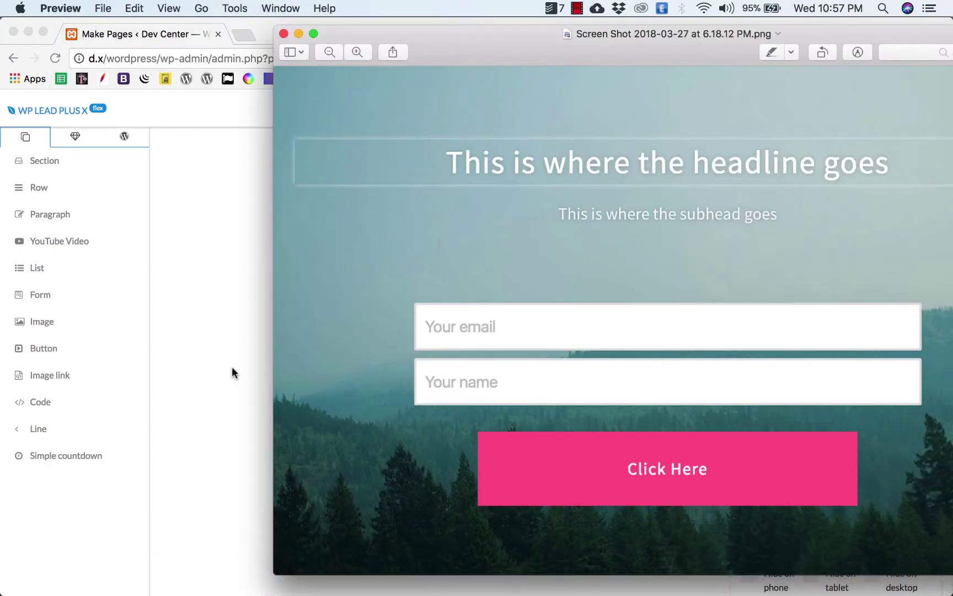
pyautogui.click(228, 367)
pyautogui.moveTo(864, 353); pyautogui.dragTo(672, 313)
pyautogui.write('This Is ')
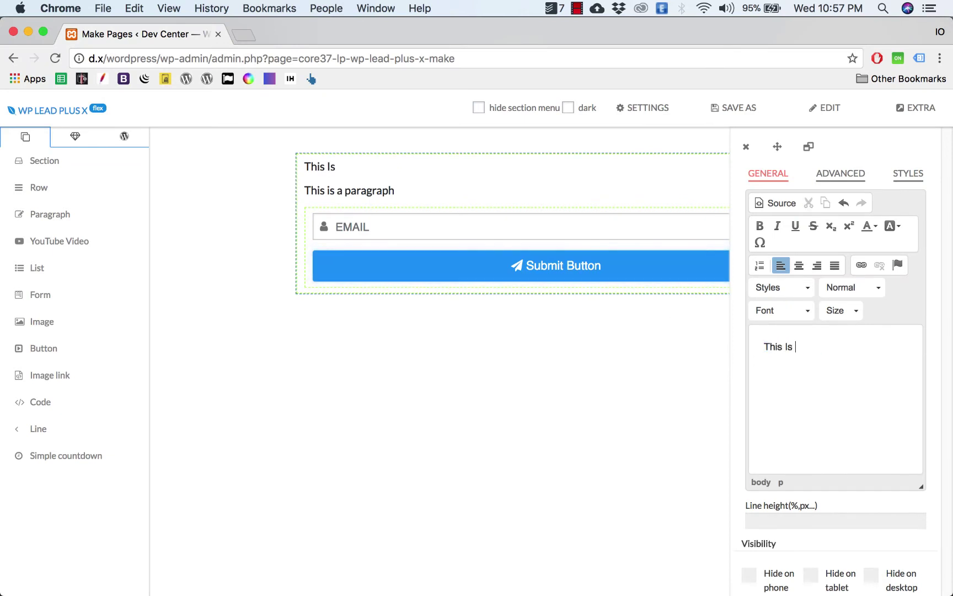
pyautogui.write('Where The Headline Goes')
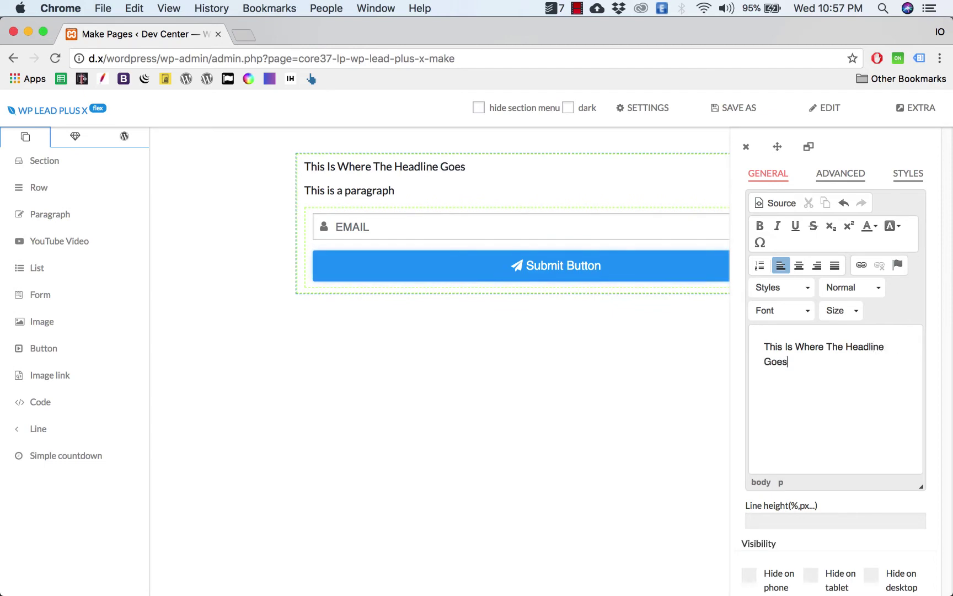
# - Format the headline as a centered Heading 1
pyautogui.tripleClick(862, 375)
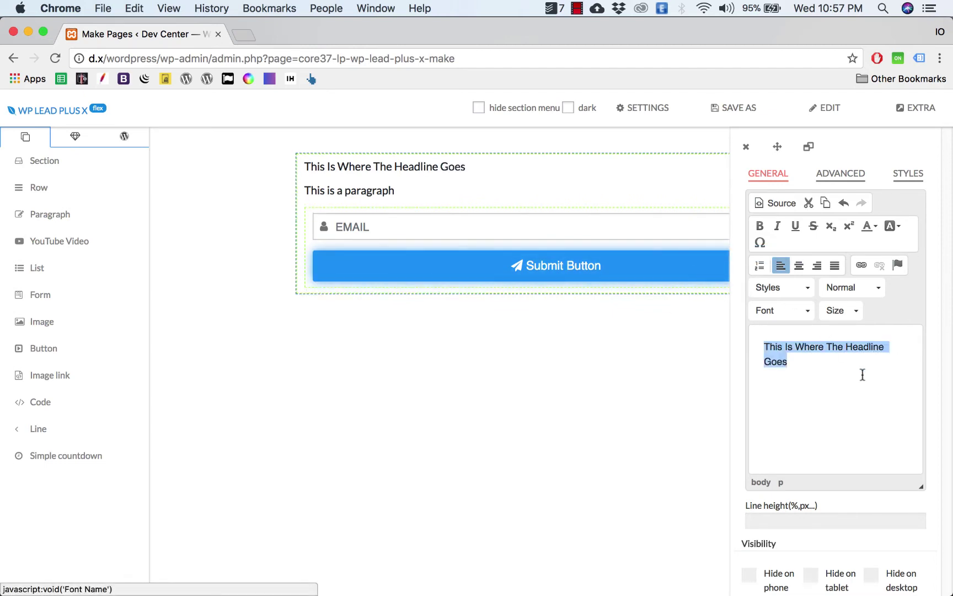
pyautogui.click(869, 289)
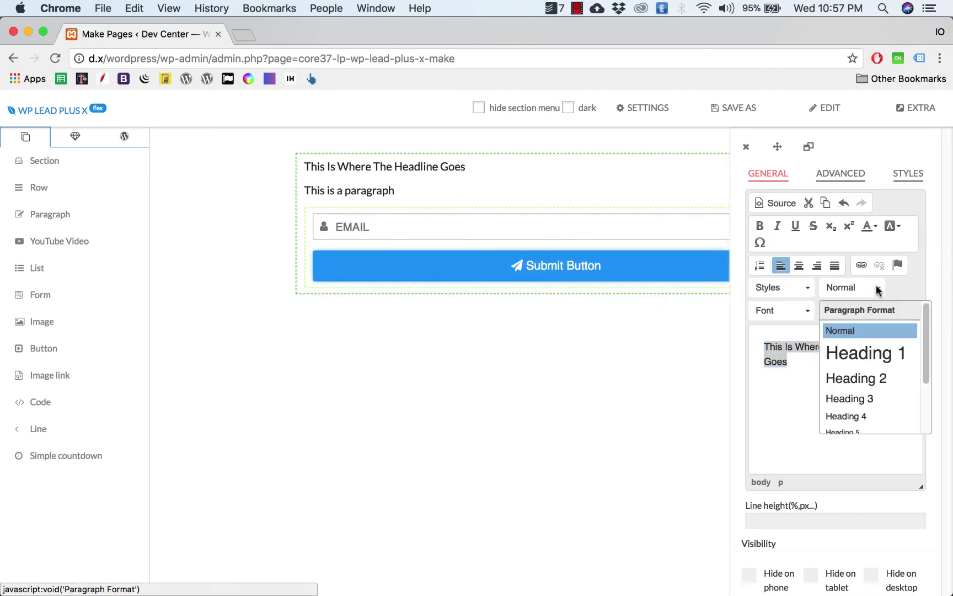
pyautogui.click(865, 359)
pyautogui.click(798, 265)
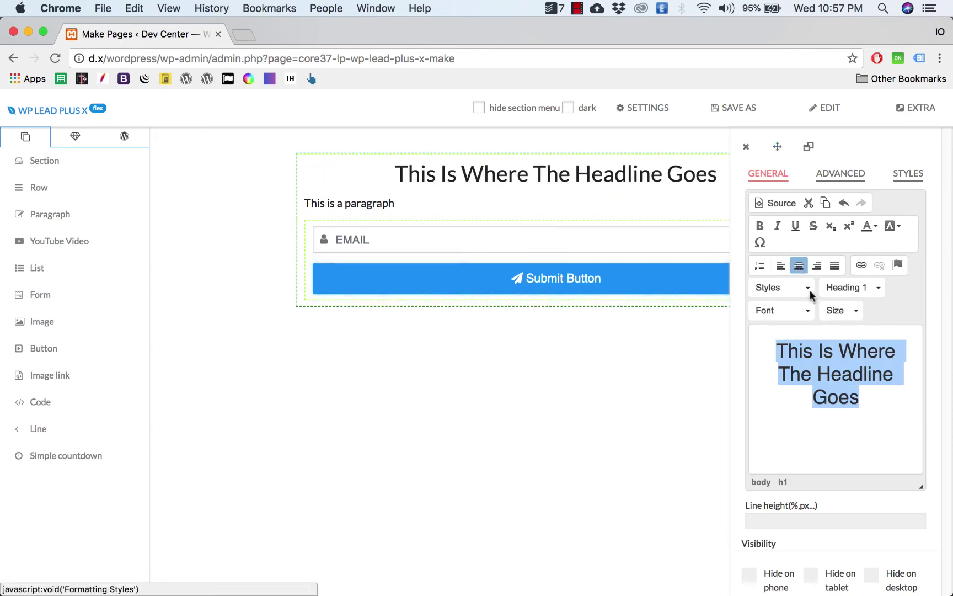
# - Set the headline font size to 36 and close the paragraph settings panel
pyautogui.click(855, 312)
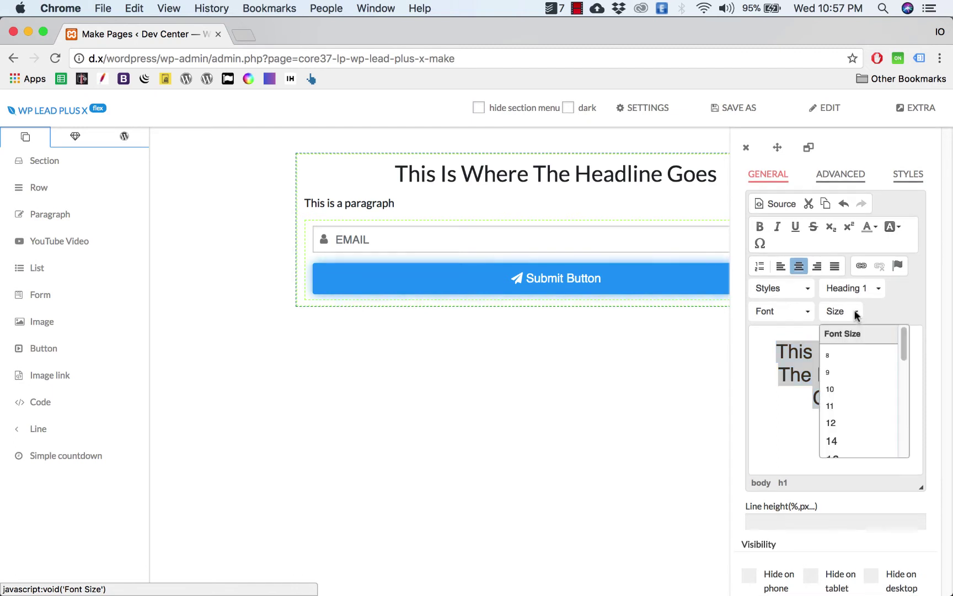
pyautogui.click(855, 312)
pyautogui.click(856, 311)
pyautogui.scroll(-5, 862, 420)
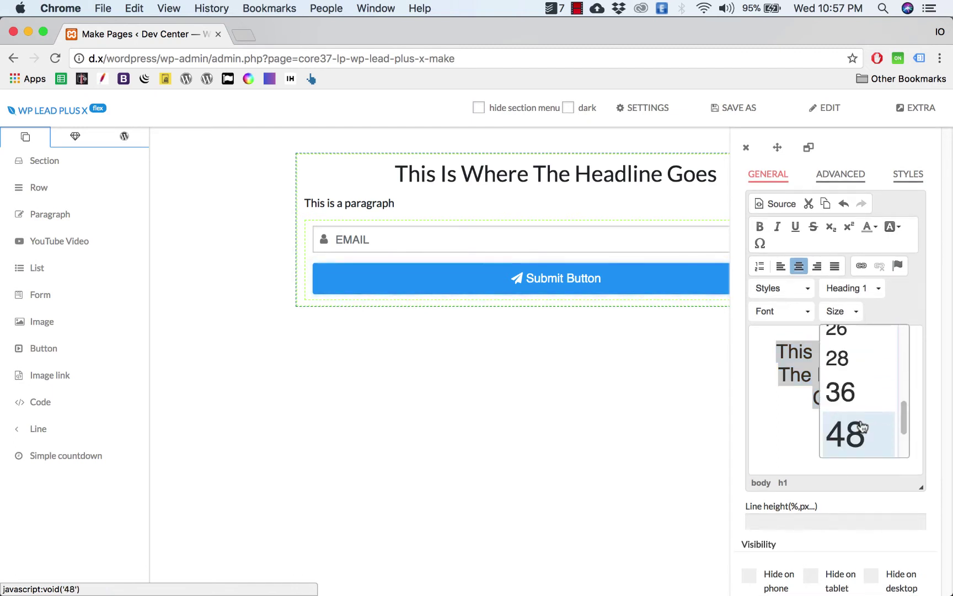
pyautogui.scroll(-3, 866, 420)
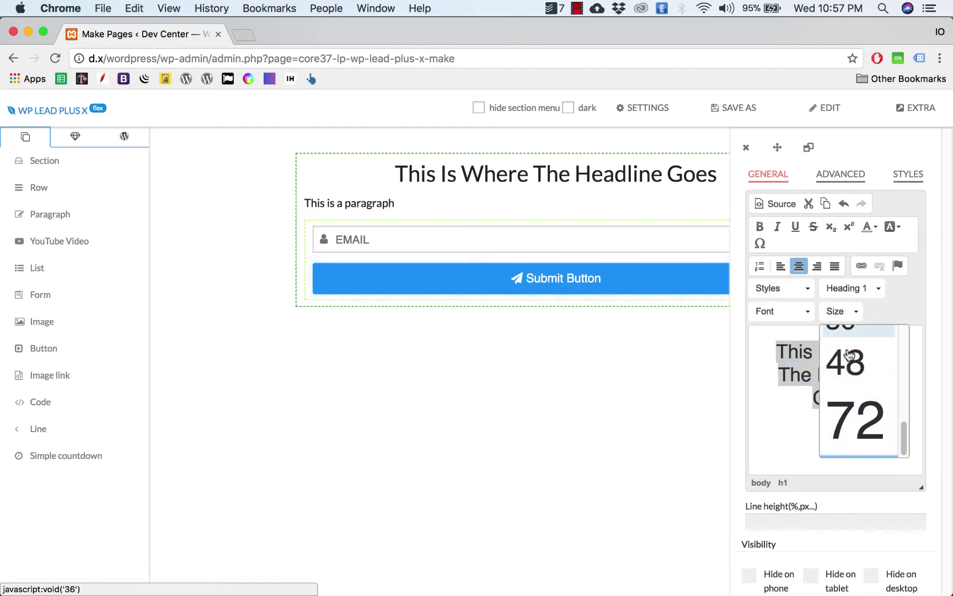
pyautogui.scroll(1, 862, 388)
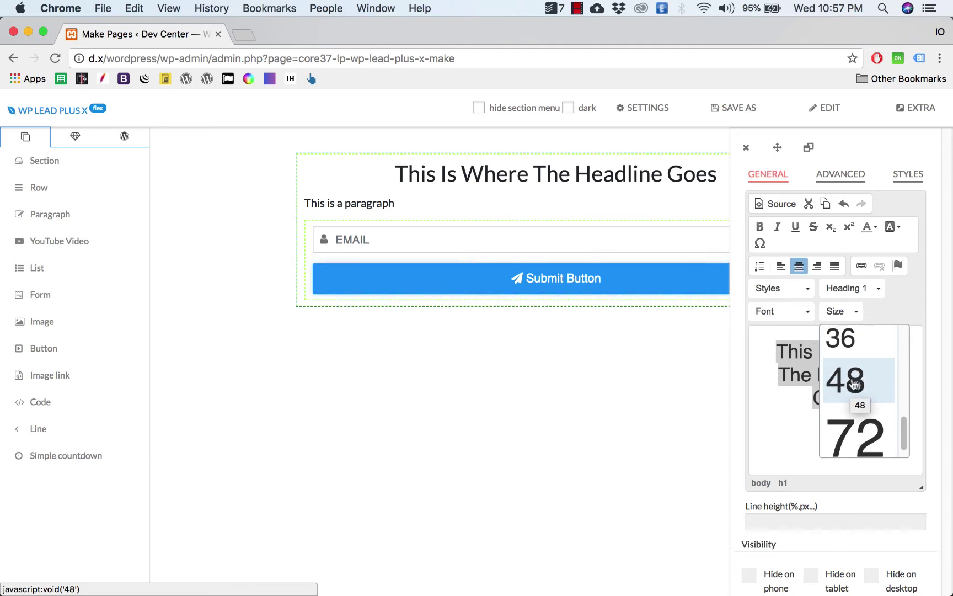
pyautogui.click(853, 382)
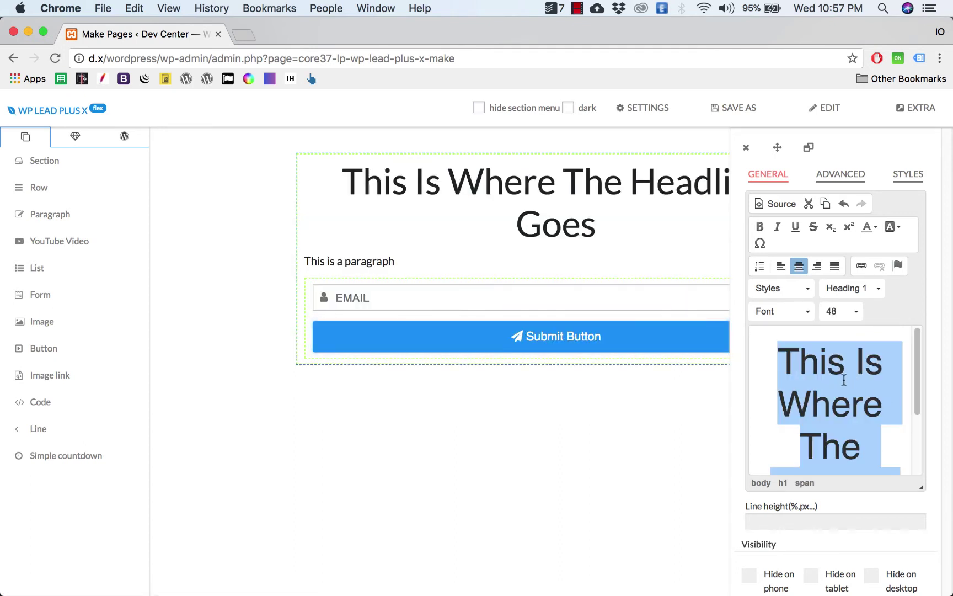
pyautogui.click(828, 314)
pyautogui.click(858, 350)
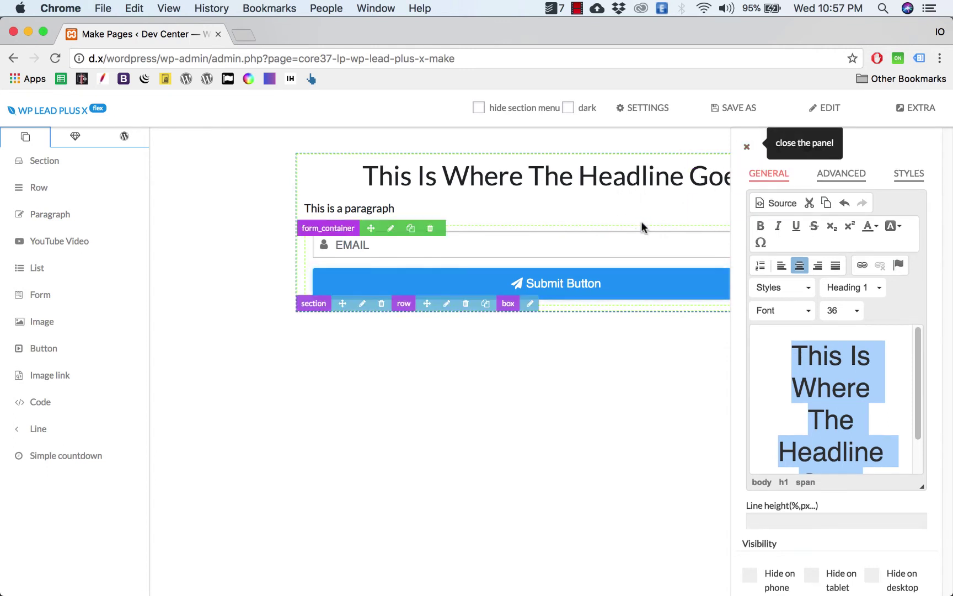
pyautogui.click(746, 148)
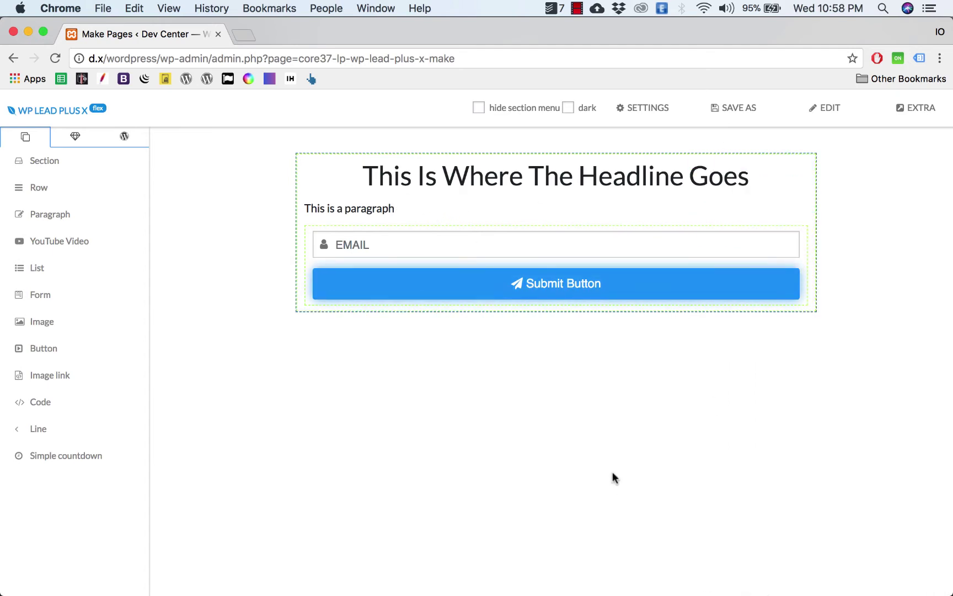
# - Replace the second paragraph's text with 'This is where the subhead goes'
pyautogui.click(775, 570)
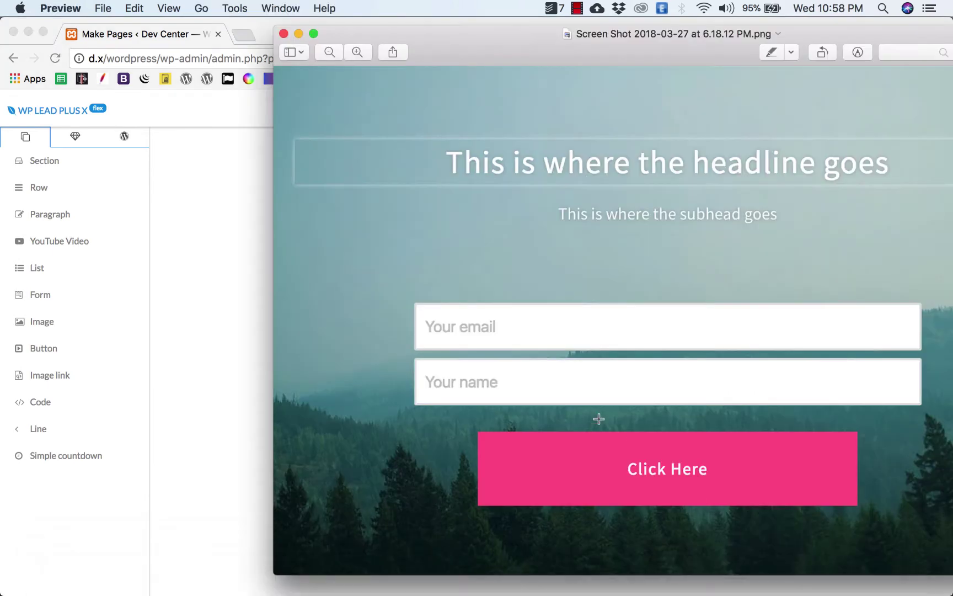
pyautogui.click(226, 262)
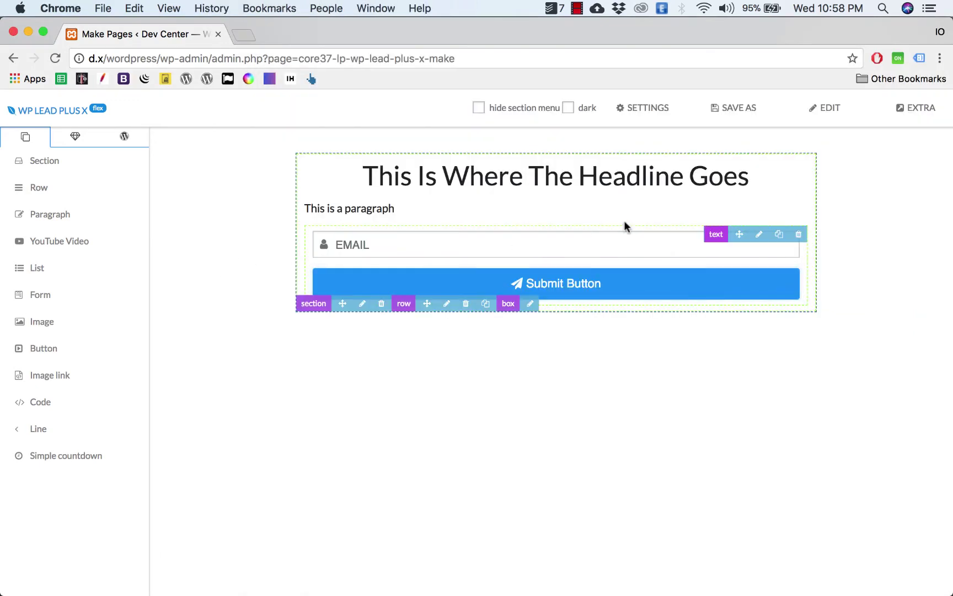
pyautogui.click(766, 206)
pyautogui.moveTo(850, 345); pyautogui.dragTo(695, 338)
pyautogui.write('This is wher ethe')
pyautogui.press('BackSpace')
pyautogui.press('BackSpace')
pyautogui.press('BackSpace')
pyautogui.write('the sub hea')
pyautogui.press('BackSpace')
pyautogui.press('BackSpace')
pyautogui.press('BackSpace')
pyautogui.press('BackSpace')
pyautogui.write('head goes')
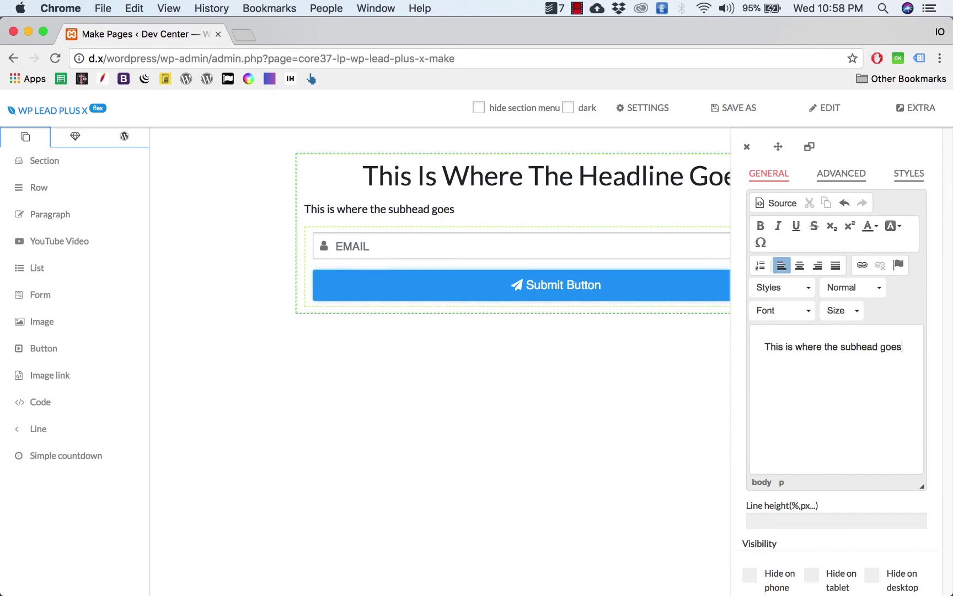
# - Center the subhead, set its size to 18, and close its editing panel
pyautogui.press('super+a')
pyautogui.click(799, 265)
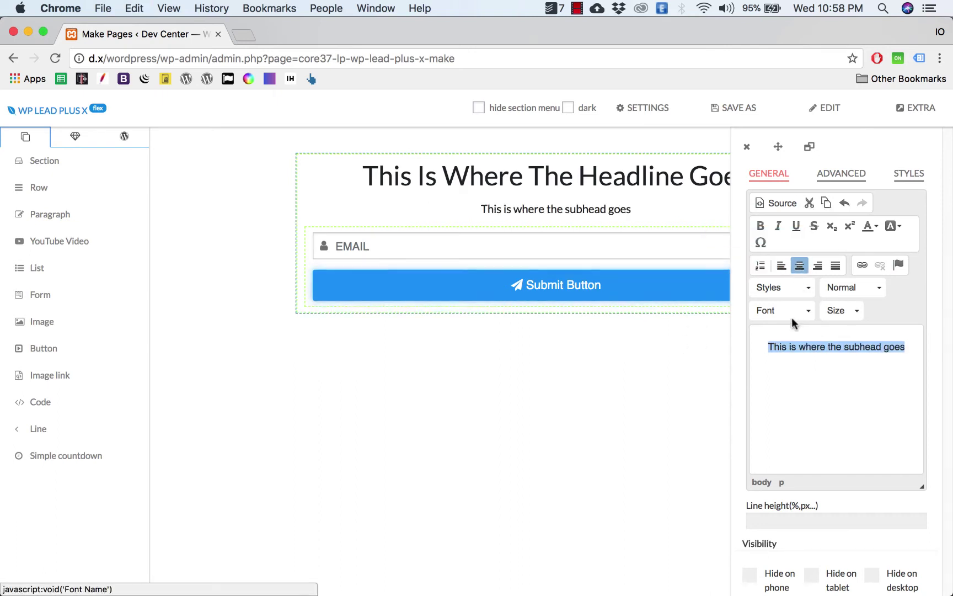
pyautogui.click(843, 311)
pyautogui.scroll(-2, 841, 386)
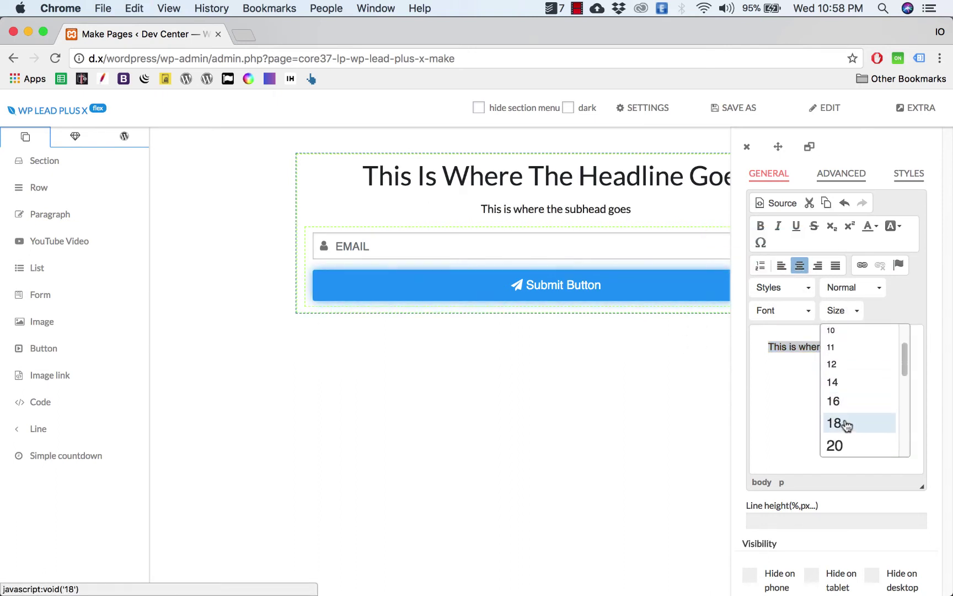
pyautogui.click(845, 422)
pyautogui.click(747, 147)
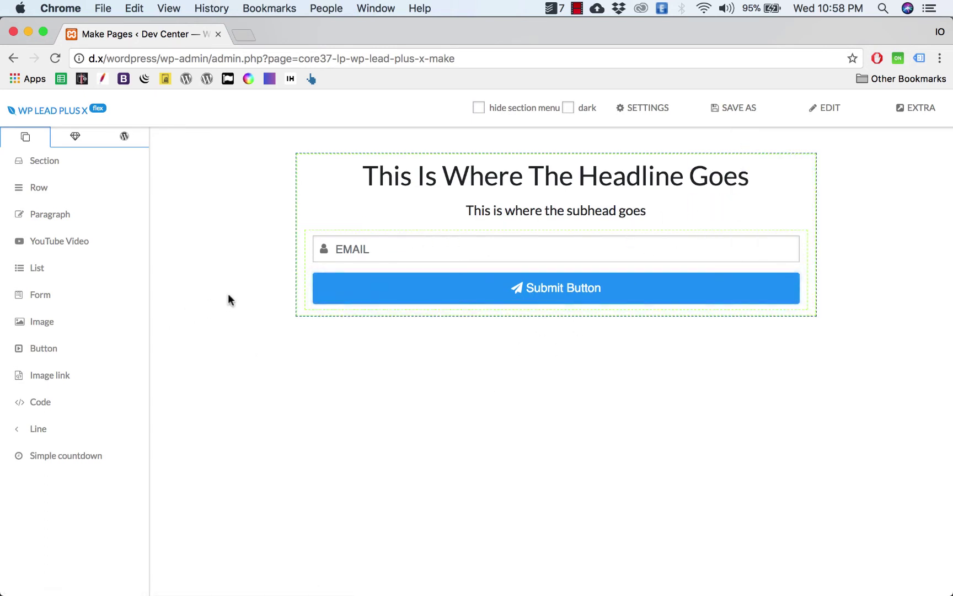
pyautogui.moveTo(585, 265)
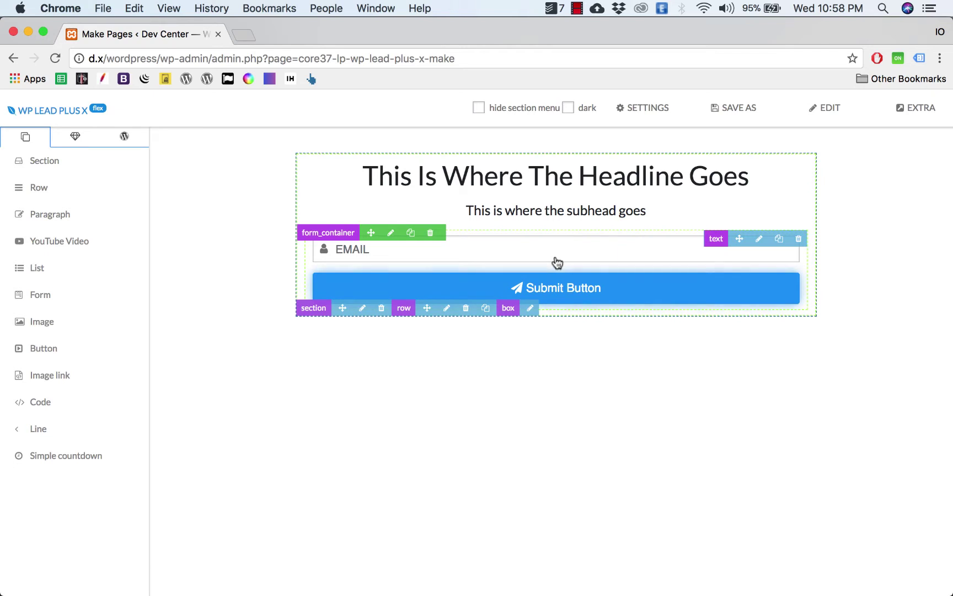
pyautogui.moveTo(761, 586)
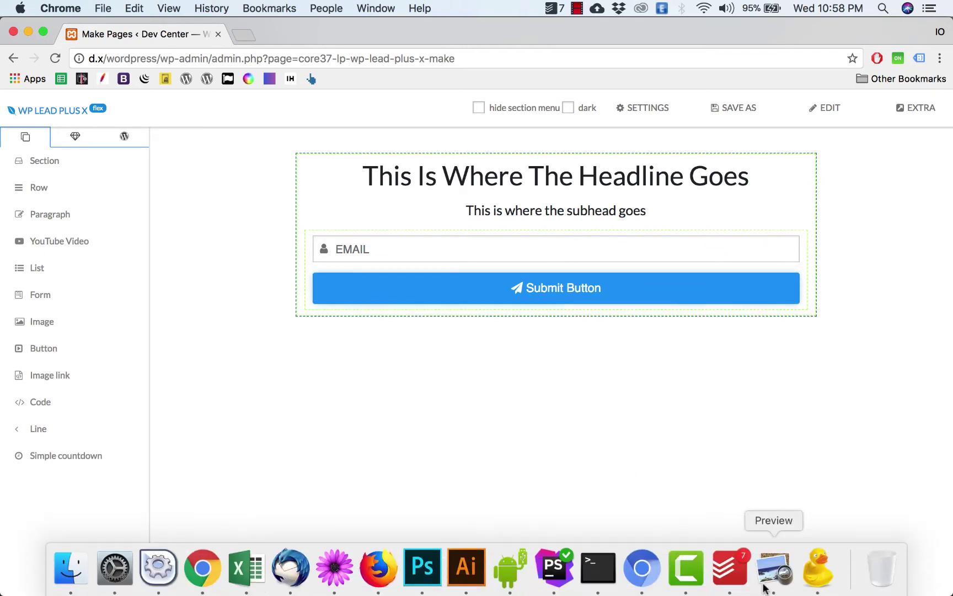
pyautogui.click(773, 568)
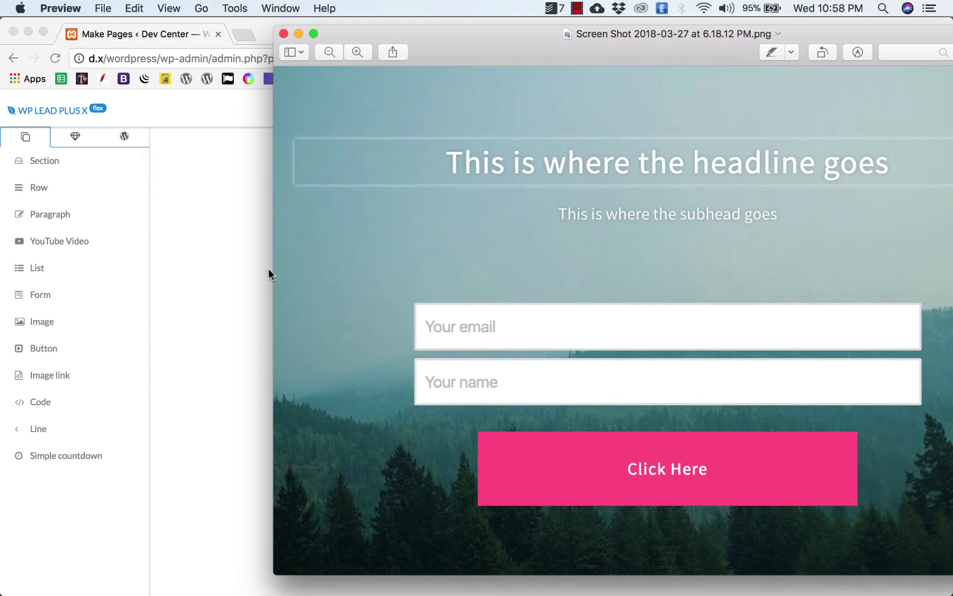
pyautogui.click(239, 254)
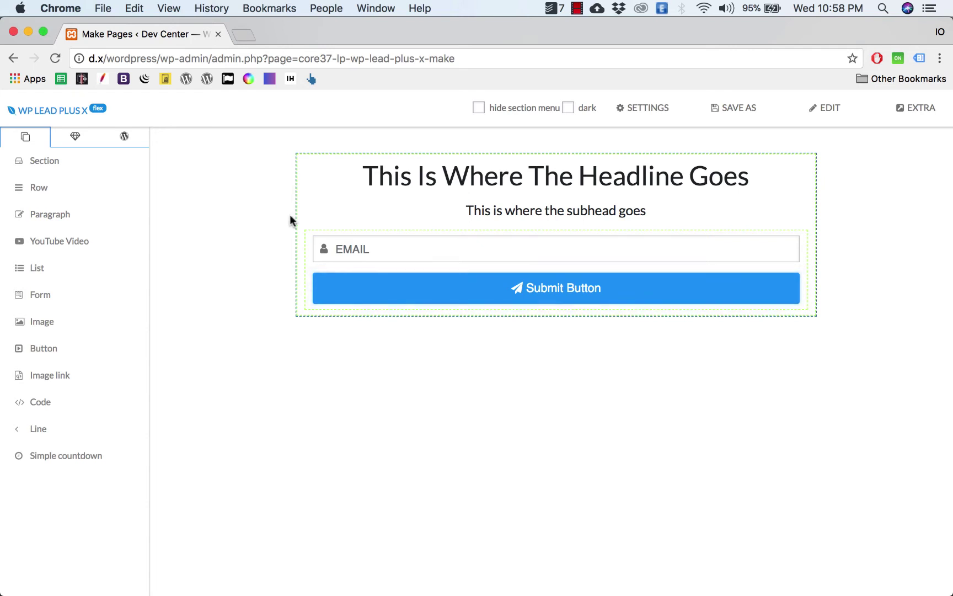
pyautogui.moveTo(366, 233)
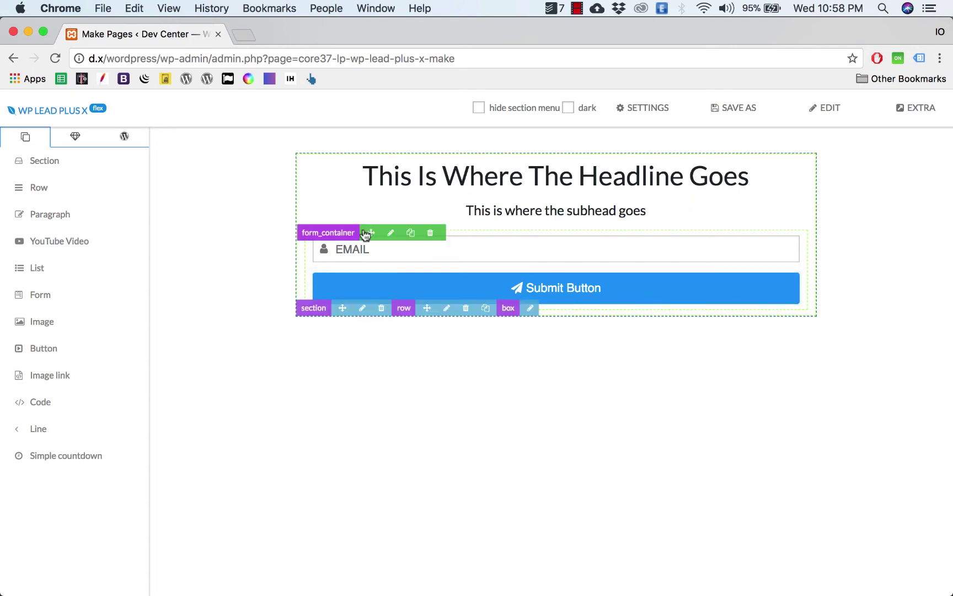
# - Apply preset Style 2 to the form container from its STYLES options
pyautogui.click(392, 234)
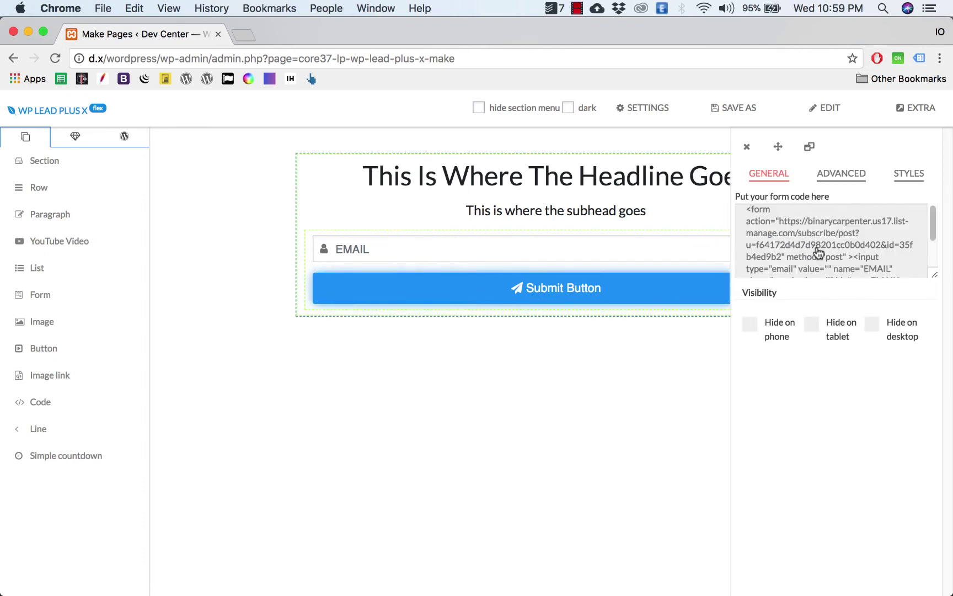
pyautogui.click(743, 149)
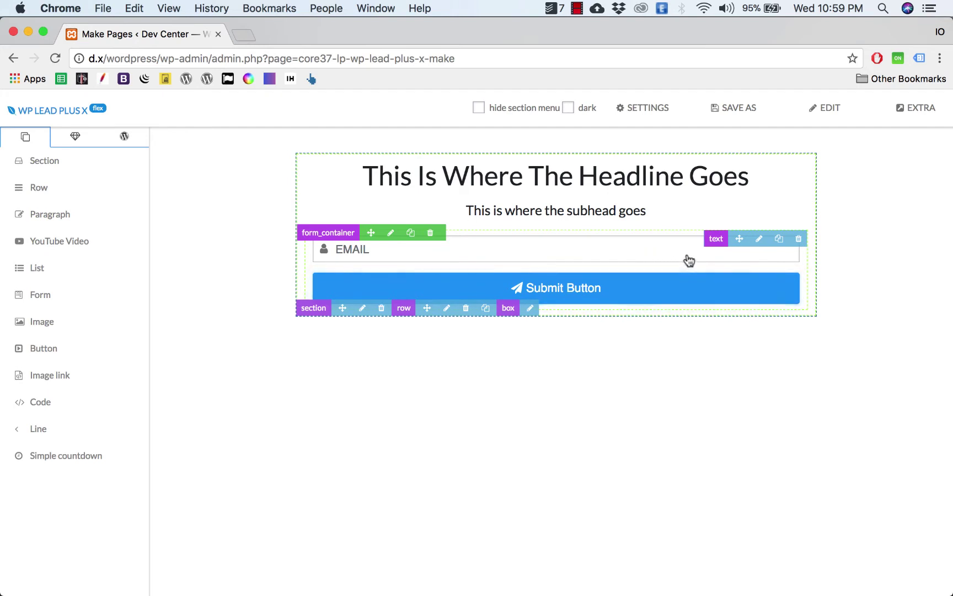
pyautogui.click(394, 233)
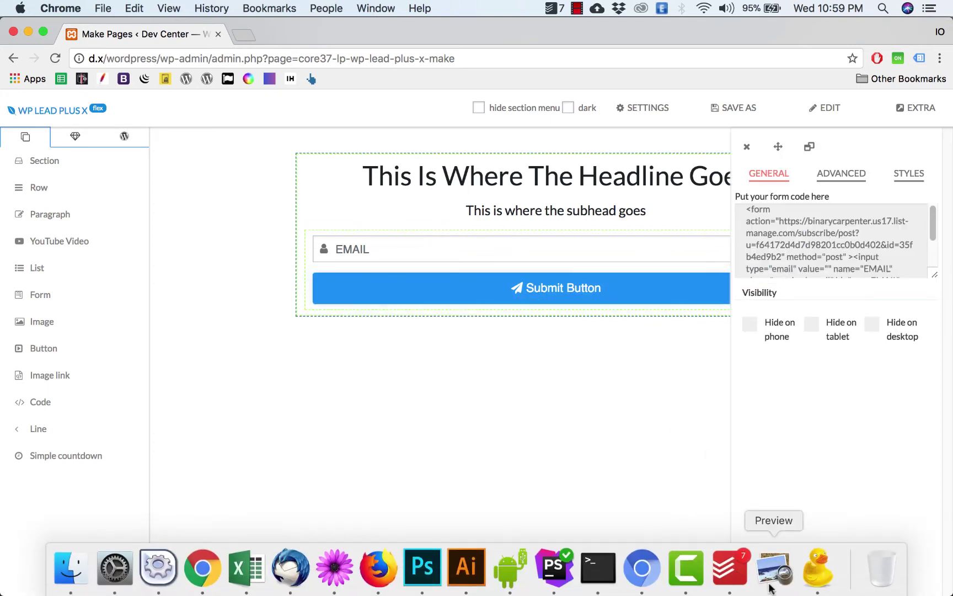
pyautogui.click(772, 566)
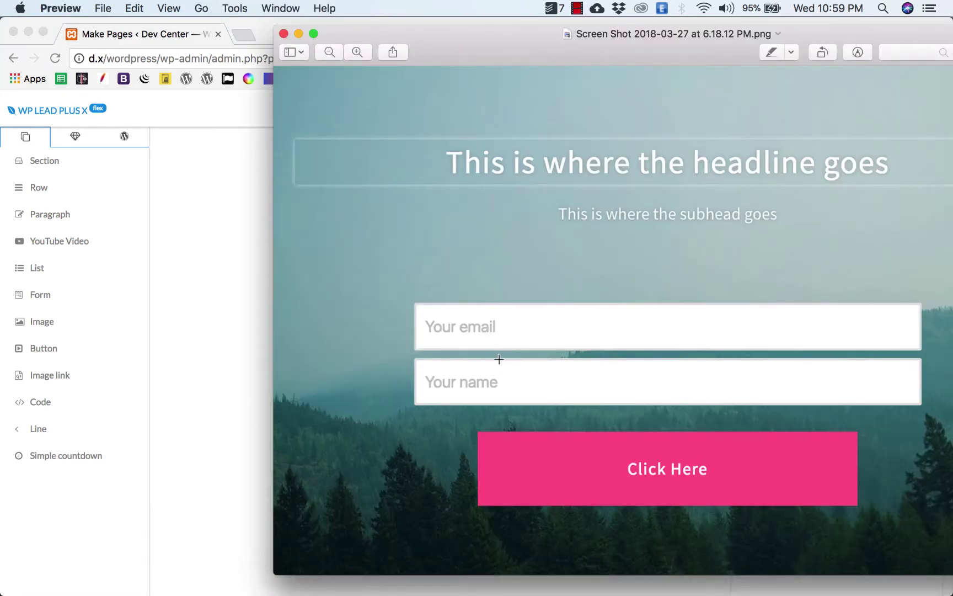
pyautogui.click(236, 315)
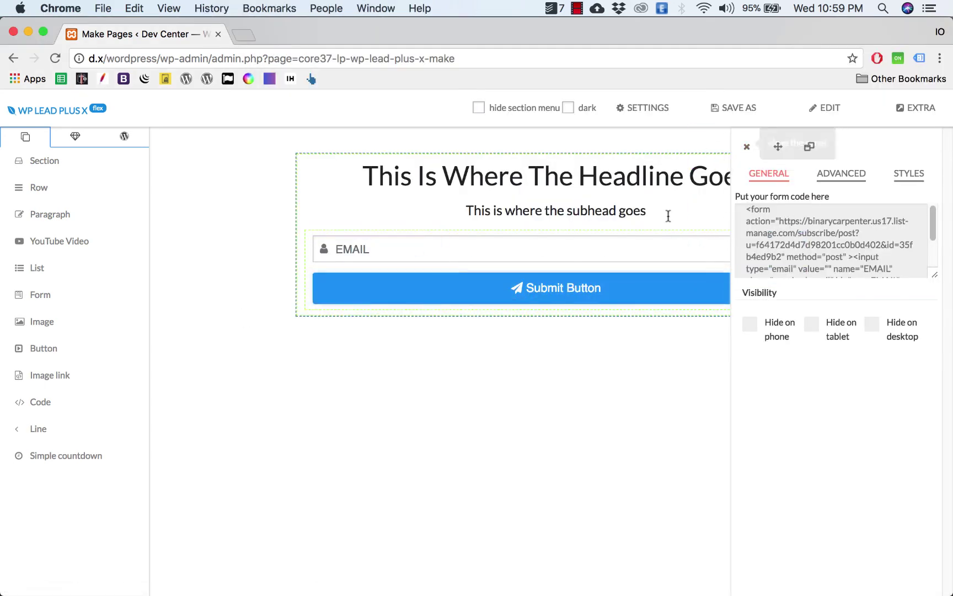
pyautogui.click(906, 176)
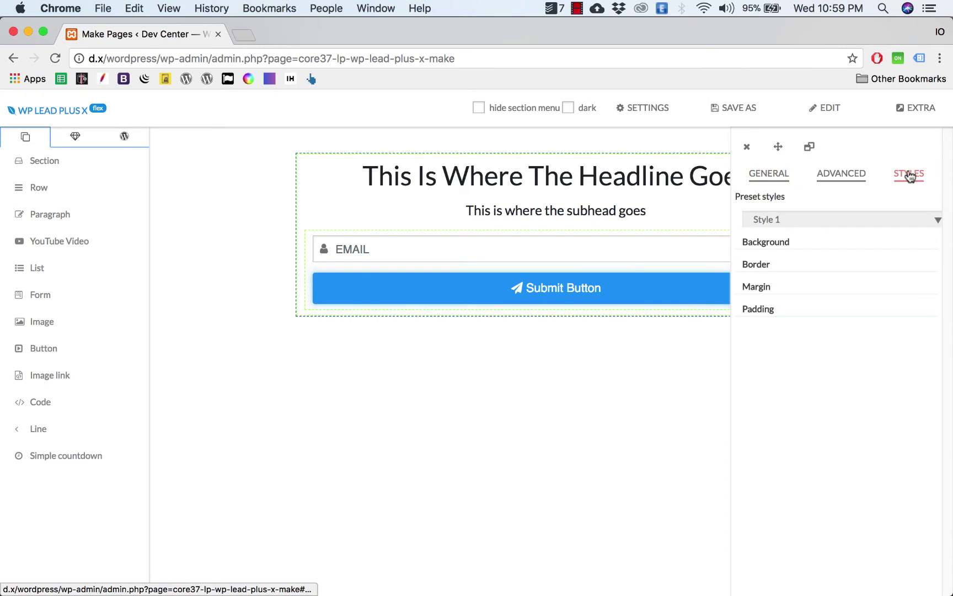
pyautogui.click(834, 224)
pyautogui.click(795, 233)
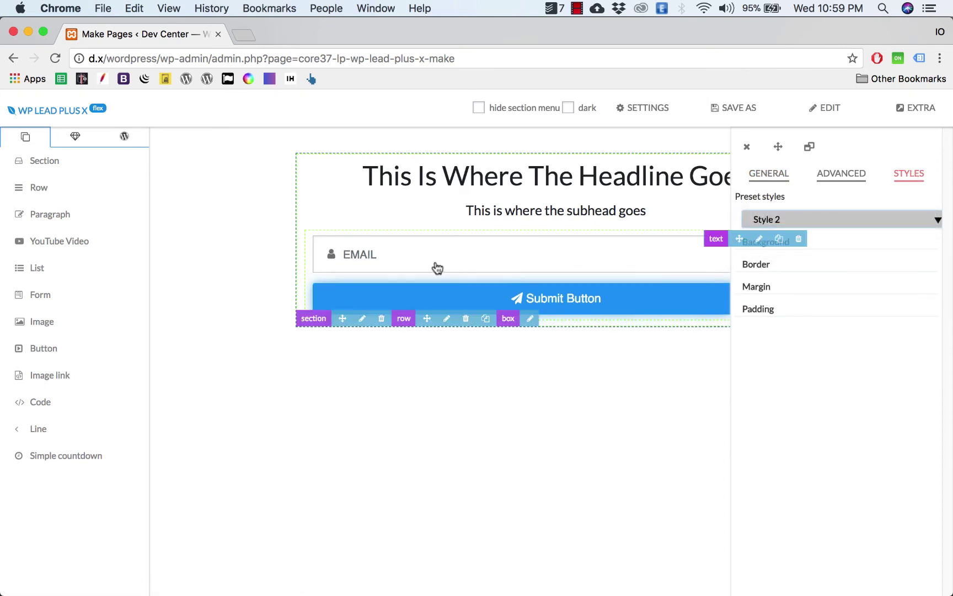
pyautogui.click(749, 149)
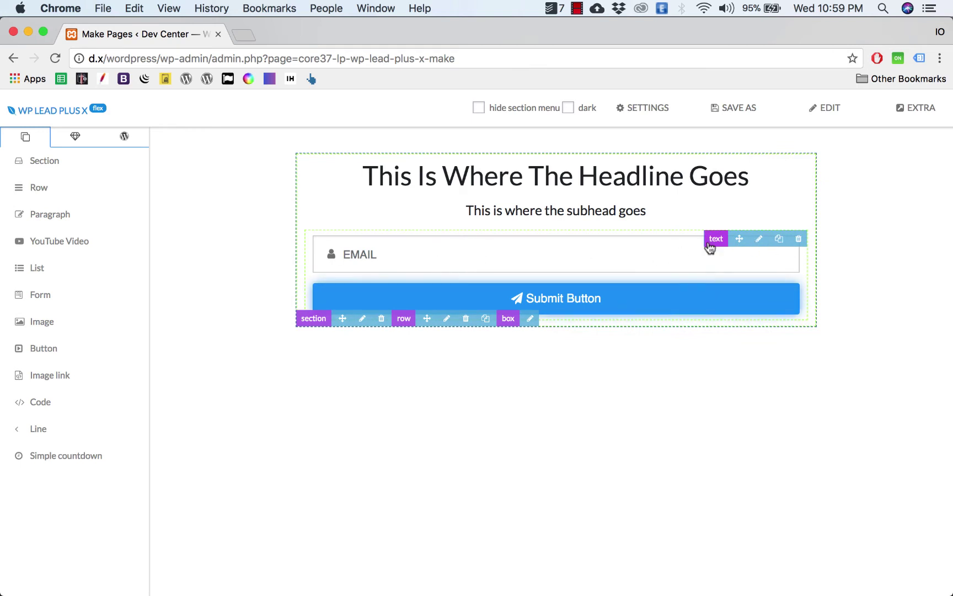
# - Set the email field's placeholder to 'Your Email' and its icon to fa-envelope-o
pyautogui.click(759, 239)
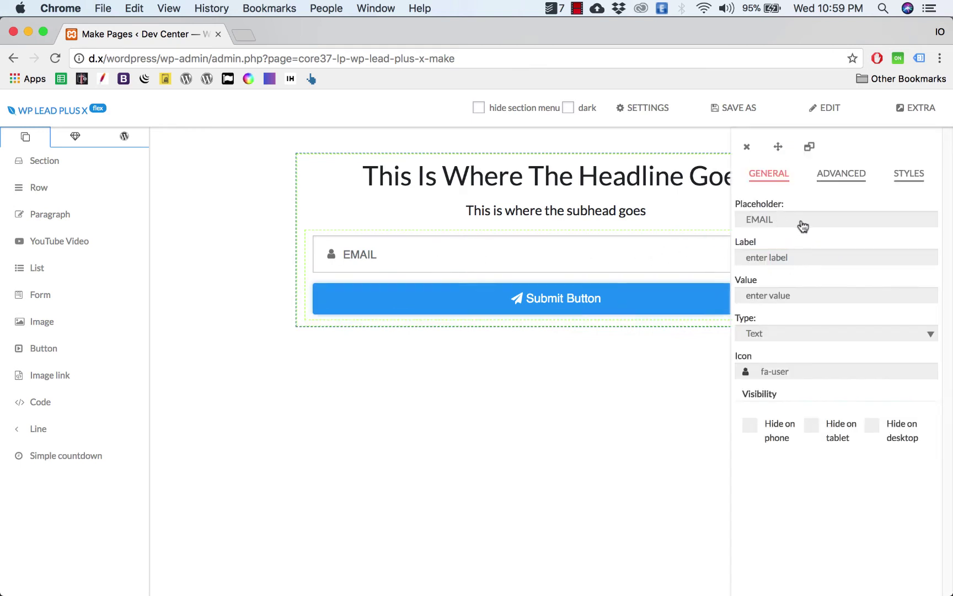
pyautogui.moveTo(767, 220); pyautogui.dragTo(708, 210)
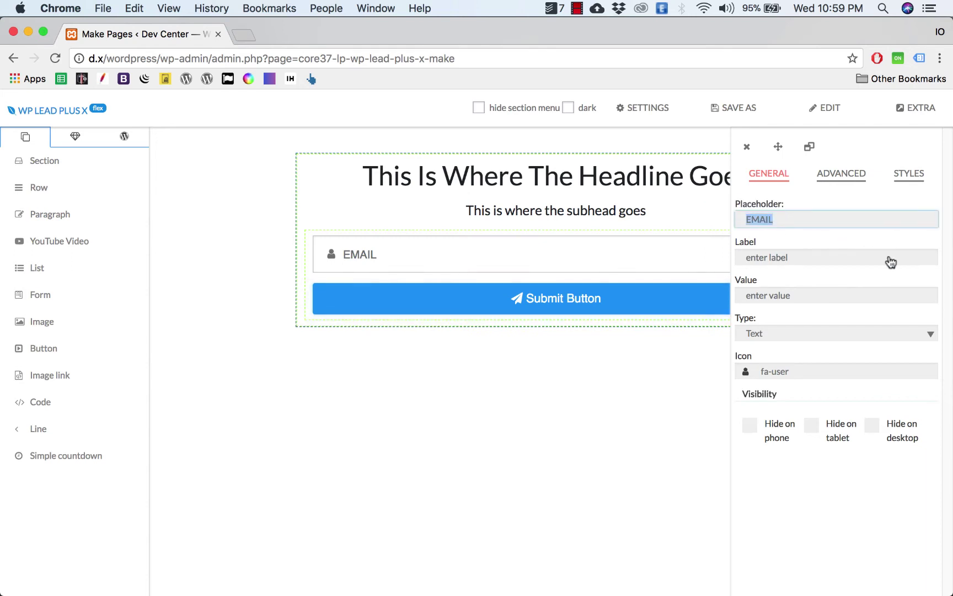
pyautogui.write('Your')
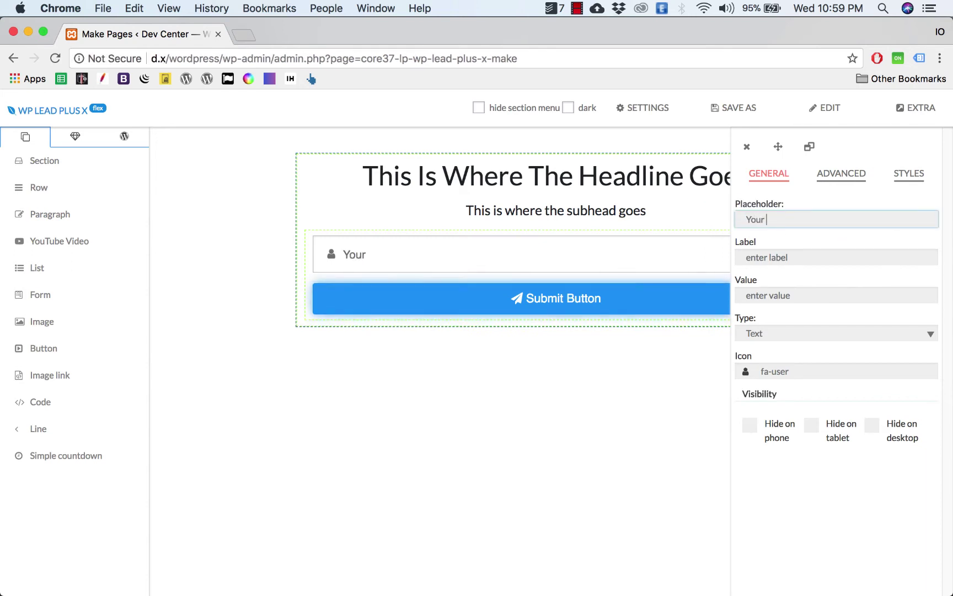
pyautogui.write(' Email')
pyautogui.moveTo(804, 372); pyautogui.dragTo(772, 371)
pyautogui.write('env')
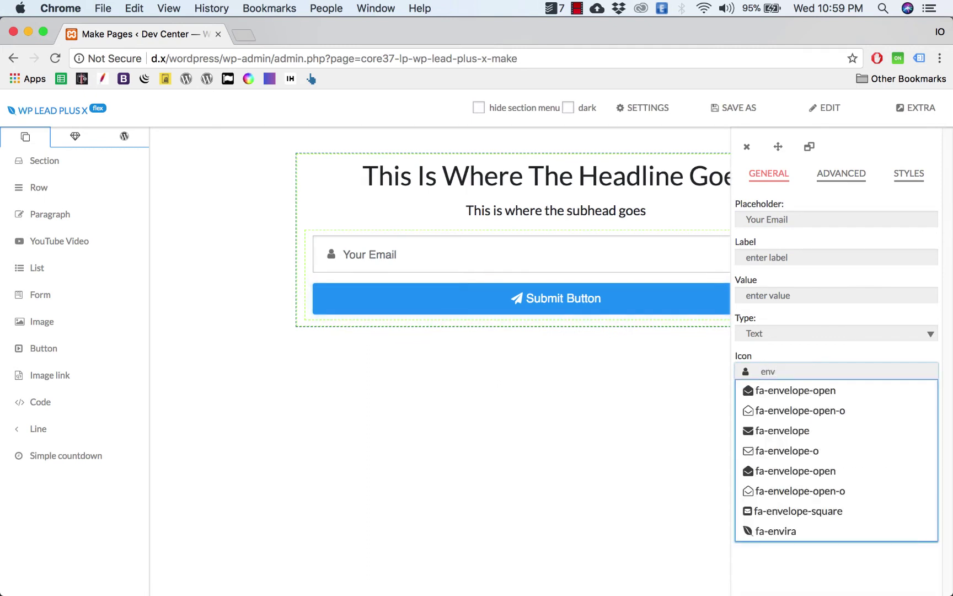
pyautogui.write('el')
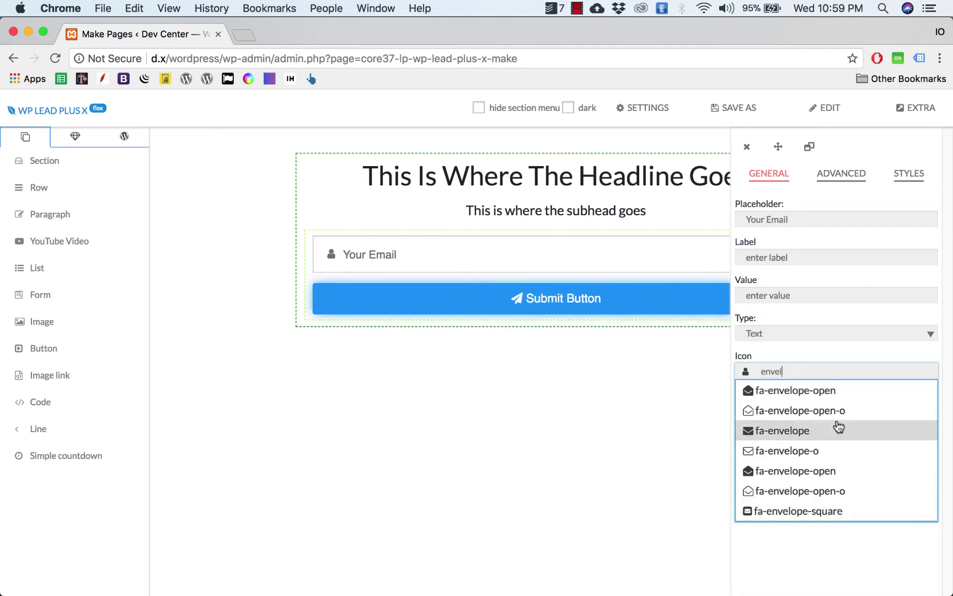
pyautogui.click(775, 451)
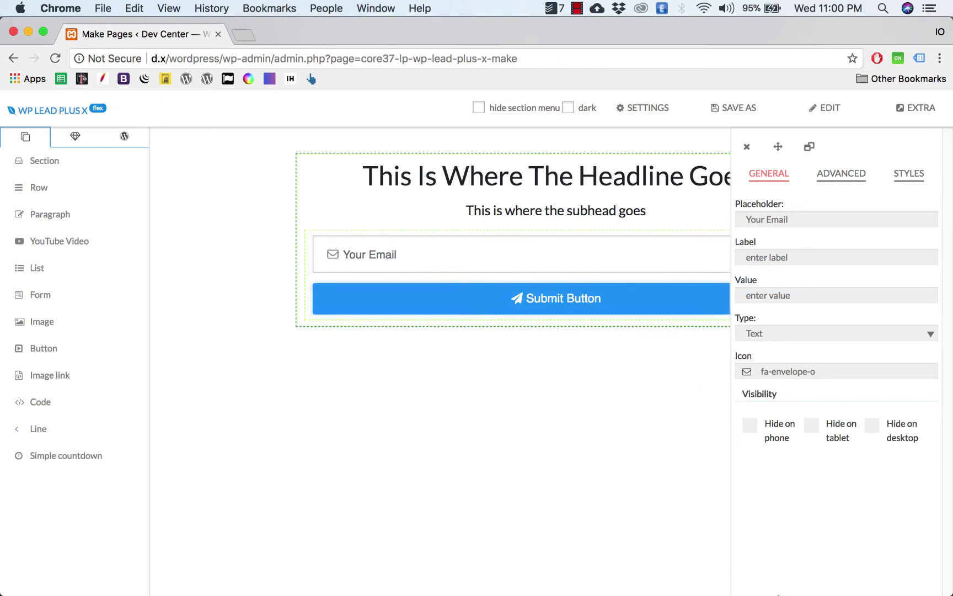
pyautogui.click(761, 574)
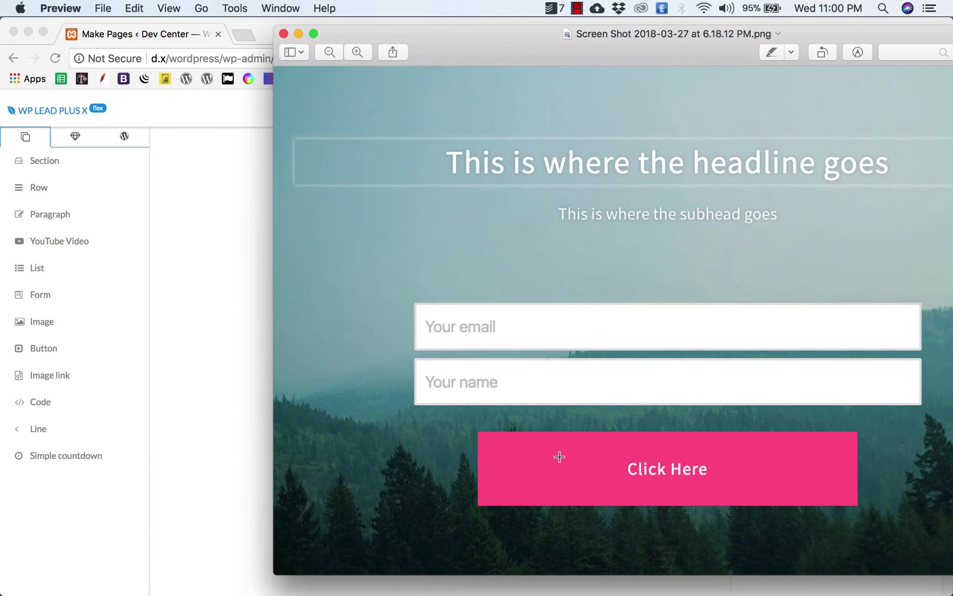
# - Change the submit button's label from 'Submit Button' to 'Click Here'
pyautogui.click(227, 342)
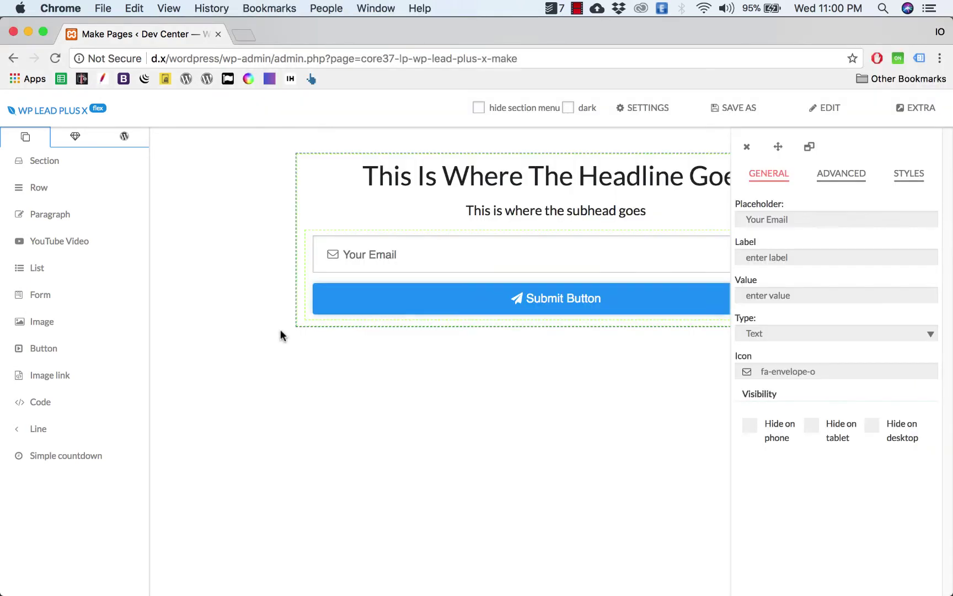
pyautogui.click(747, 148)
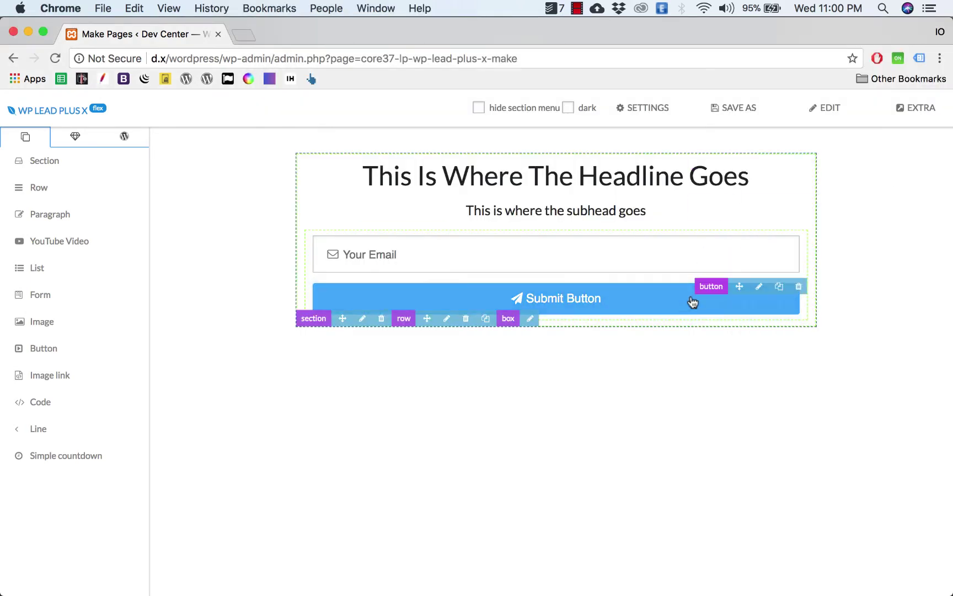
pyautogui.click(760, 287)
pyautogui.moveTo(778, 157)
pyautogui.mouseDown()
pyautogui.moveTo(734, 160)
pyautogui.moveTo(763, 153)
pyautogui.mouseUp()
pyautogui.moveTo(819, 218); pyautogui.dragTo(732, 217)
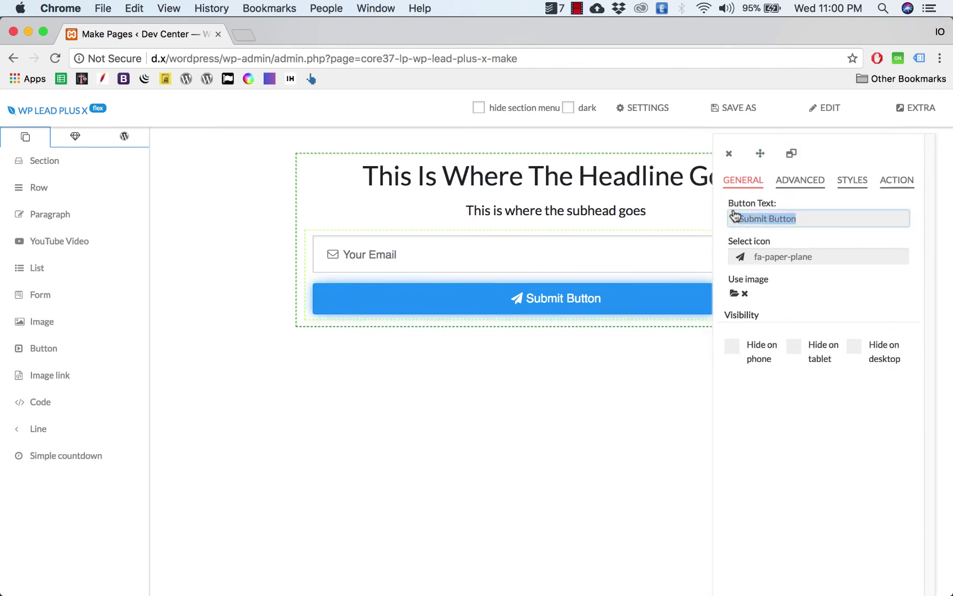
pyautogui.write('C')
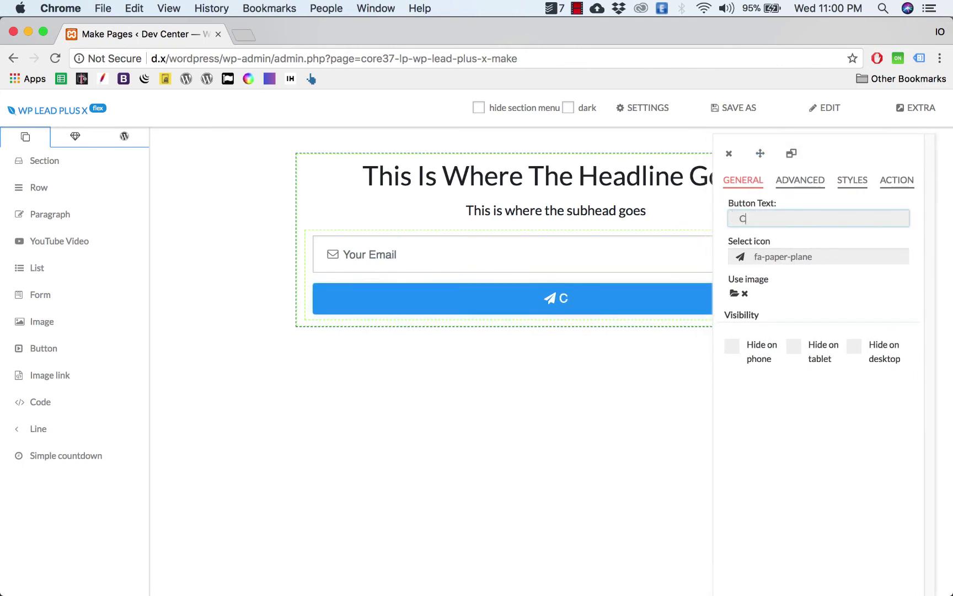
pyautogui.write('lick Here')
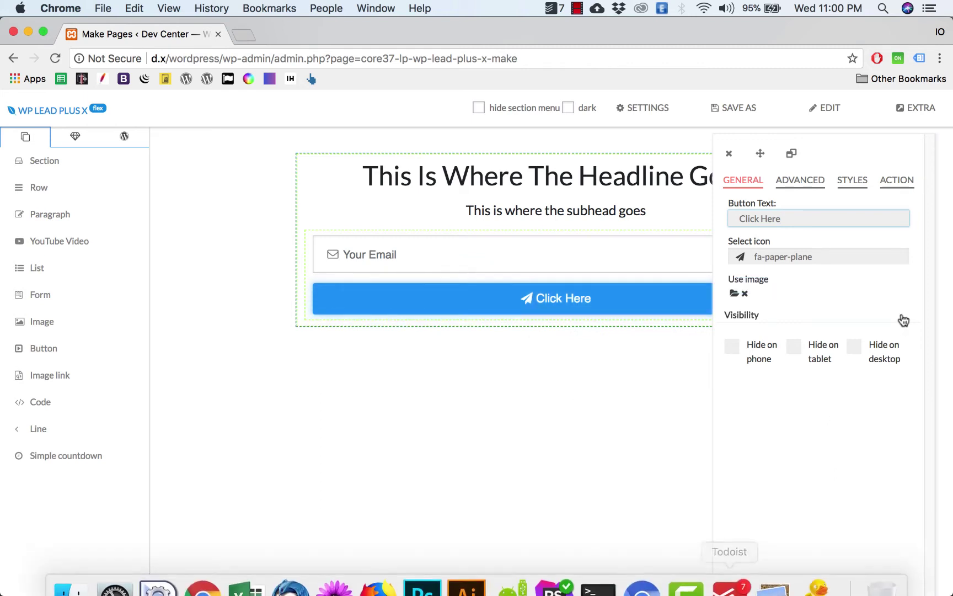
# - Set the button's preset style to None and its colour scheme to plain
pyautogui.click(858, 187)
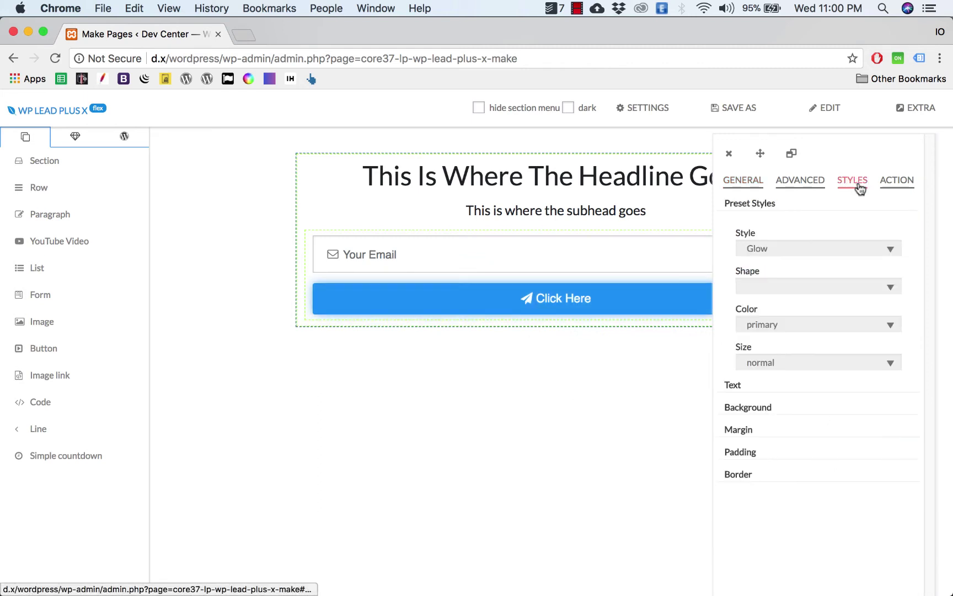
pyautogui.click(792, 250)
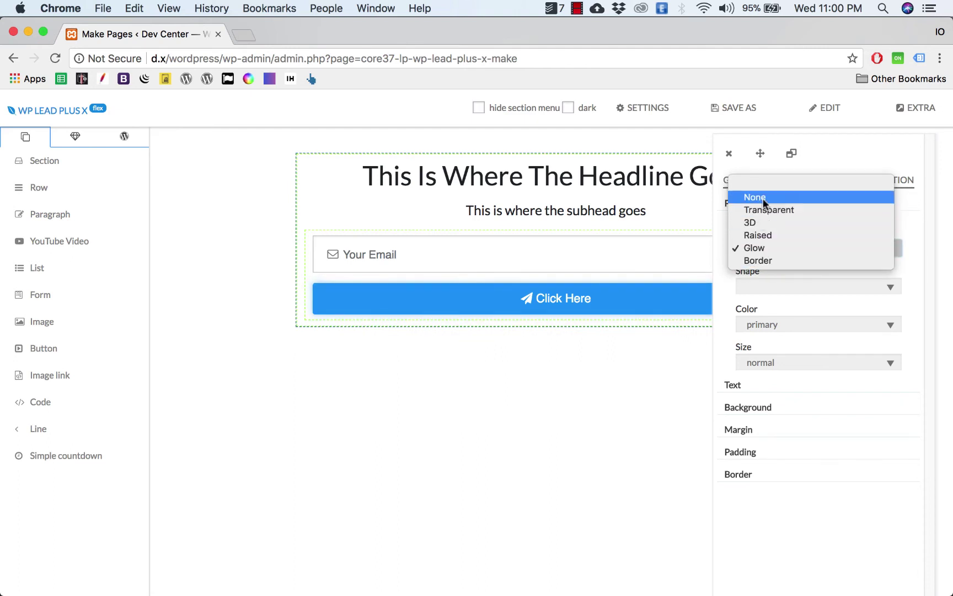
pyautogui.click(764, 203)
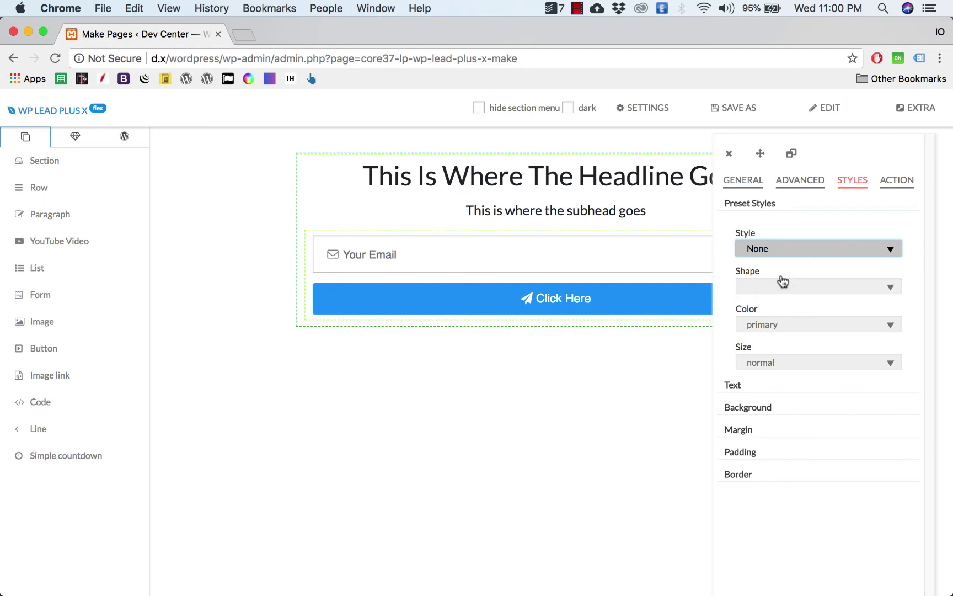
pyautogui.click(789, 324)
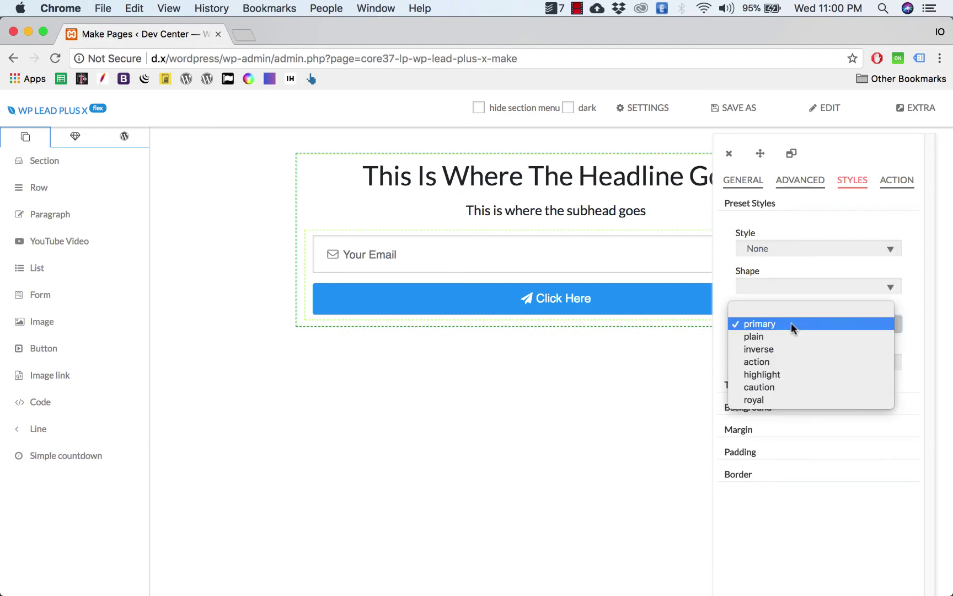
pyautogui.click(779, 335)
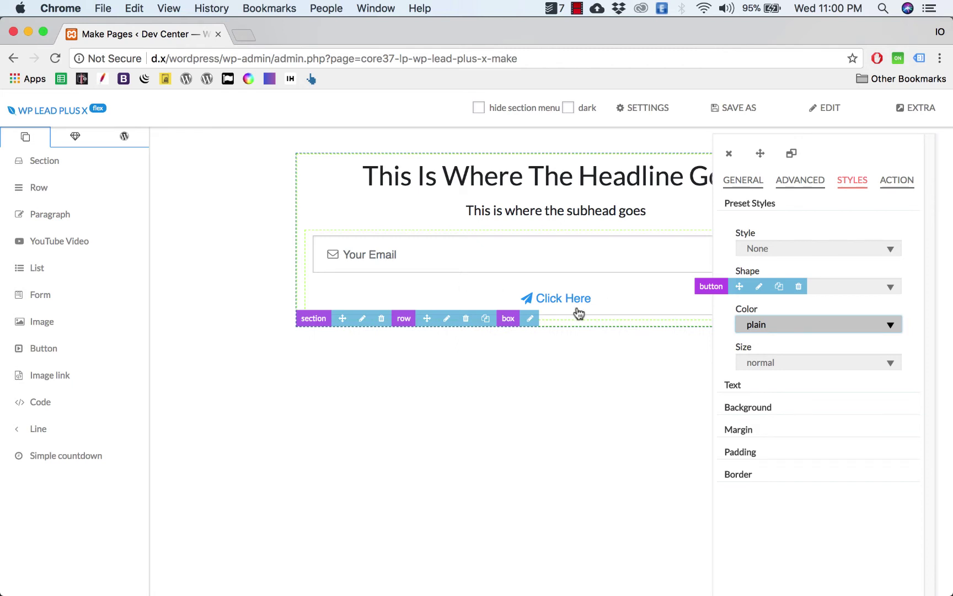
# - Give the Click Here button a purple background chosen from the Spectrum colour picker
pyautogui.click(766, 409)
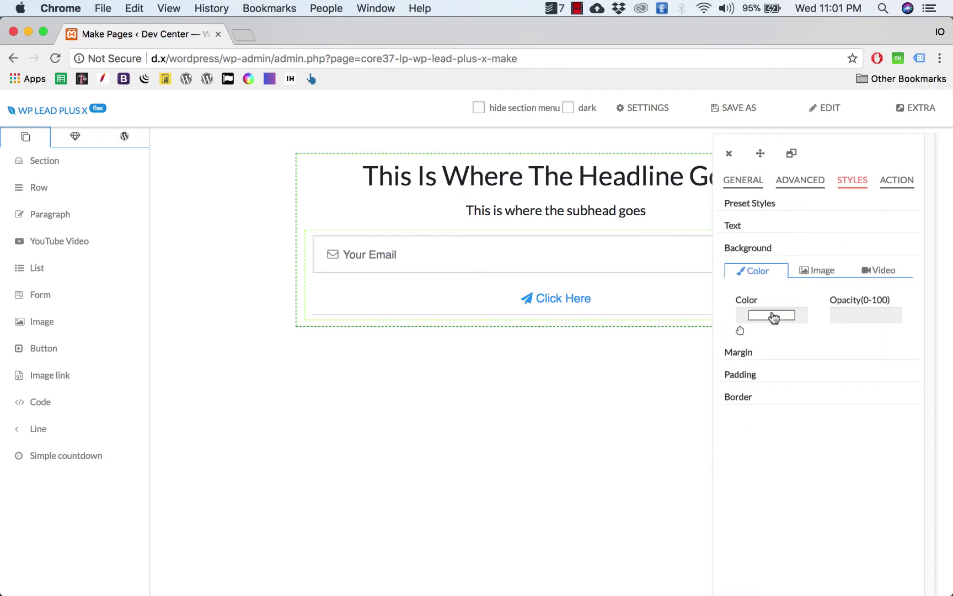
pyautogui.click(776, 317)
pyautogui.click(279, 377)
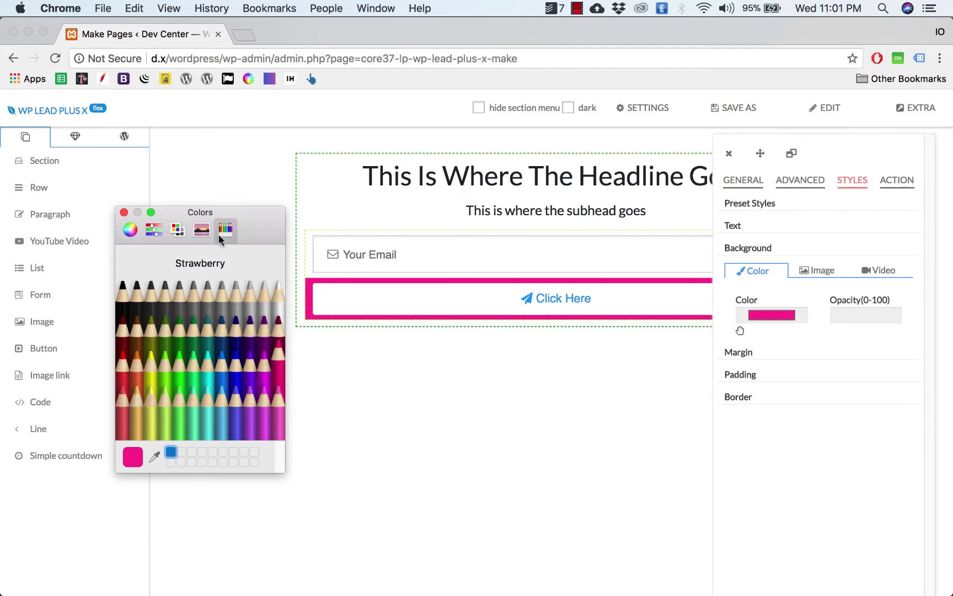
pyautogui.click(264, 331)
pyautogui.click(165, 383)
pyautogui.click(207, 386)
pyautogui.click(202, 229)
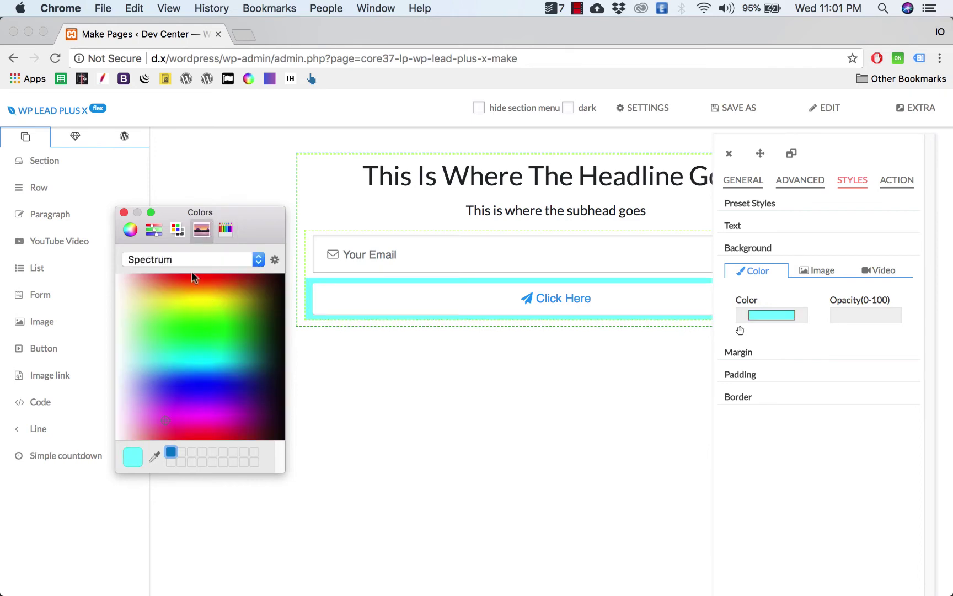
pyautogui.click(190, 418)
pyautogui.click(164, 415)
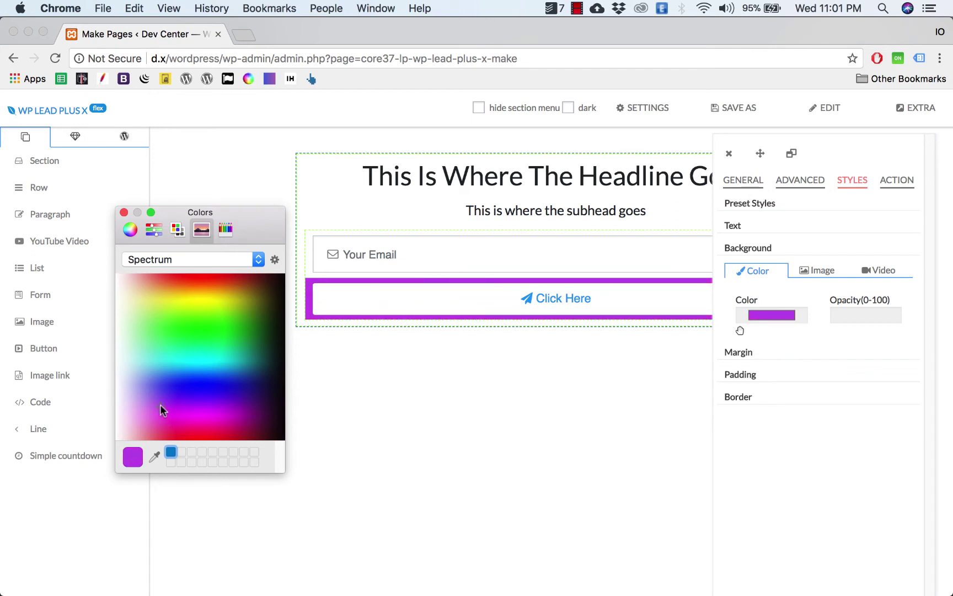
pyautogui.click(158, 405)
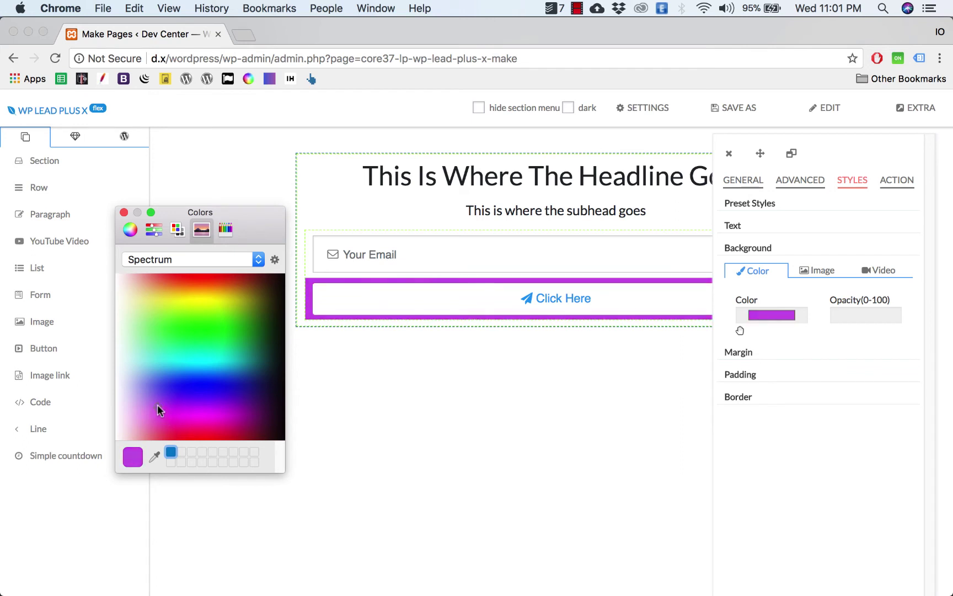
pyautogui.click(123, 213)
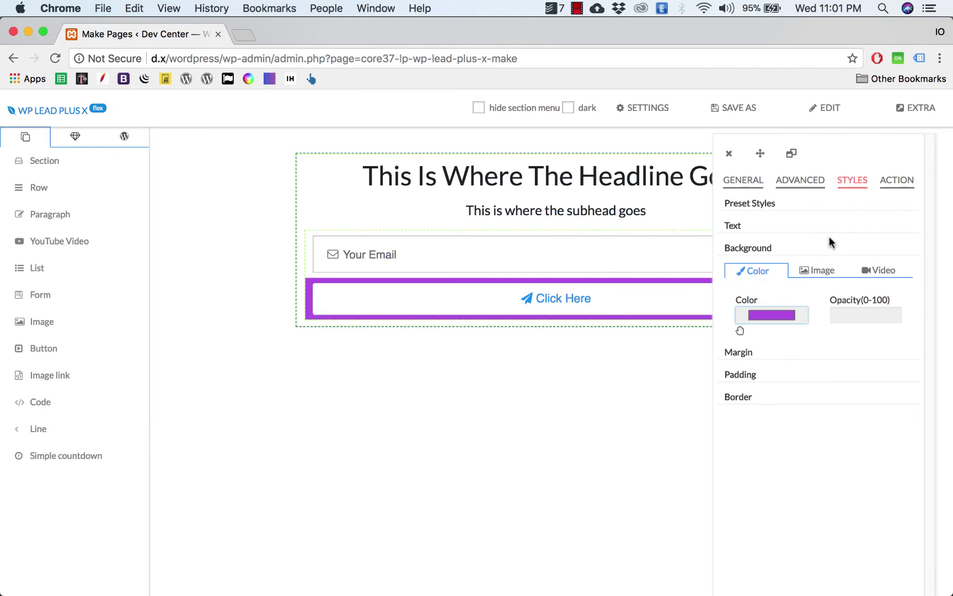
# - Make the Click Here button's text colour white
pyautogui.click(735, 226)
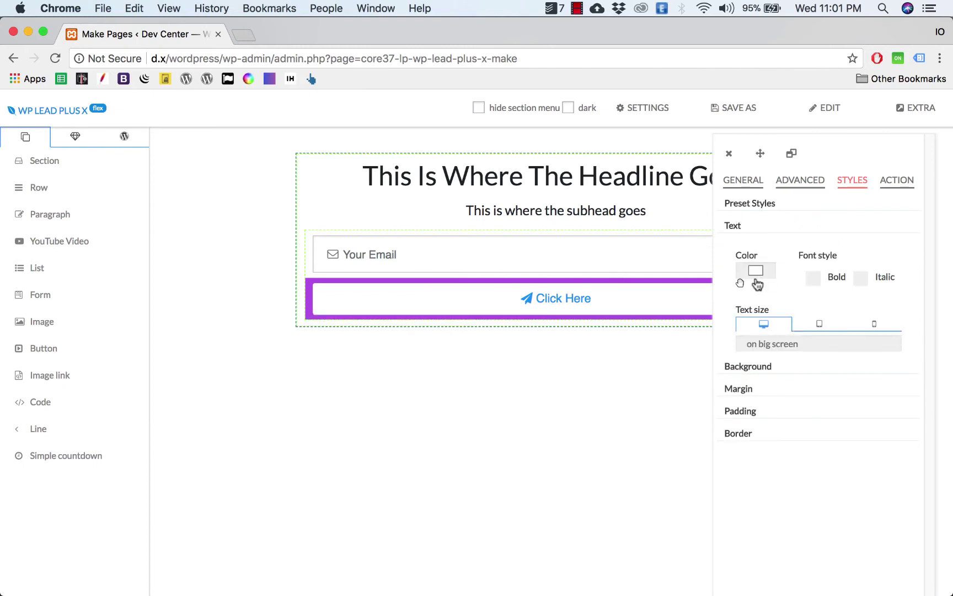
pyautogui.click(757, 272)
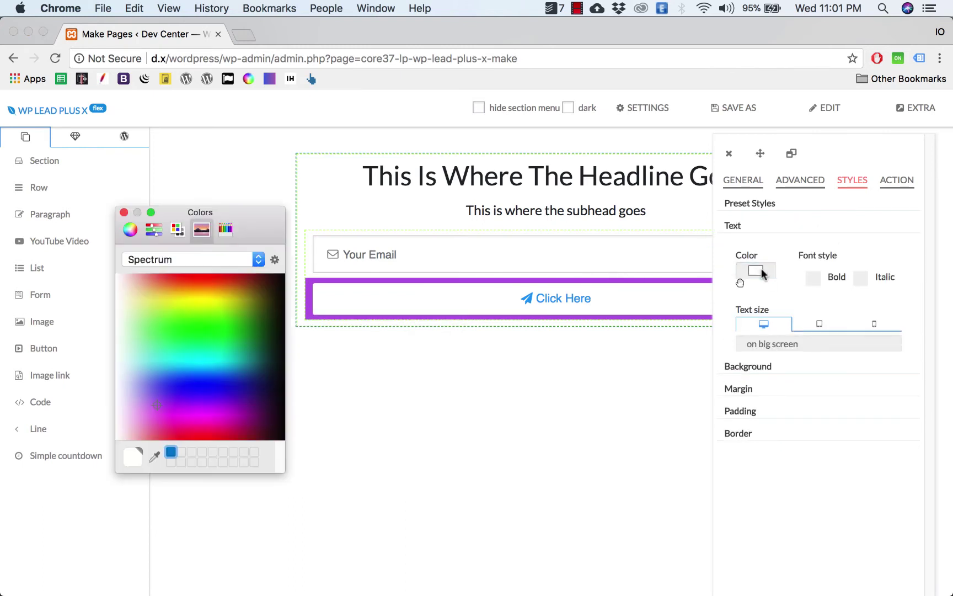
pyautogui.click(226, 229)
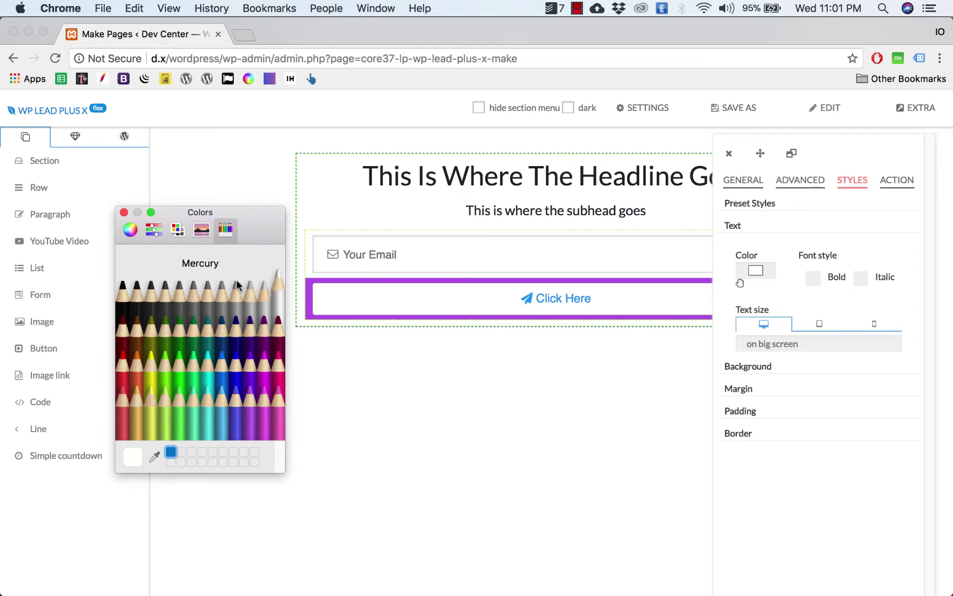
pyautogui.click(124, 211)
# - Set the button's advanced inner selector to 'button'
pyautogui.click(799, 182)
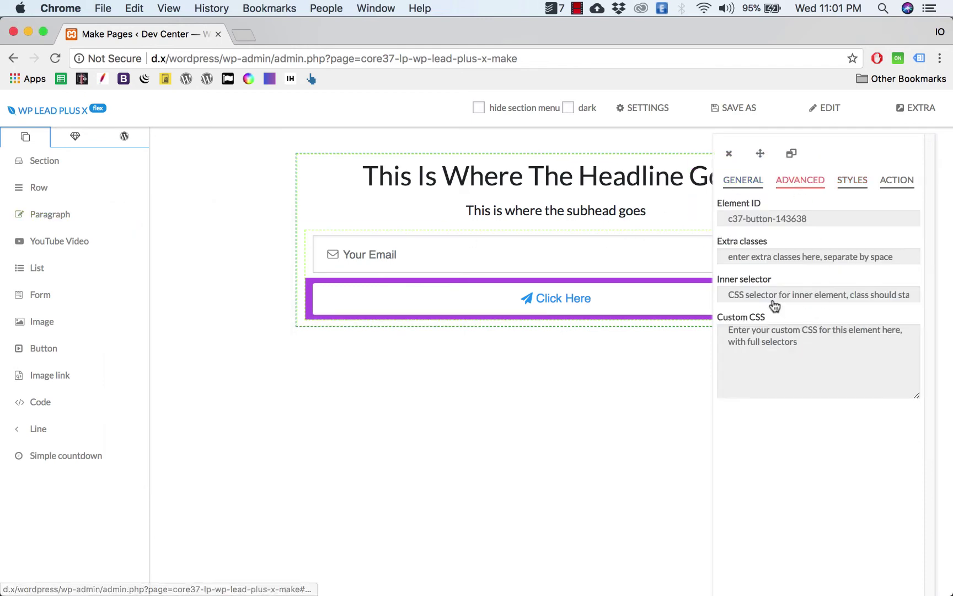
pyautogui.click(756, 298)
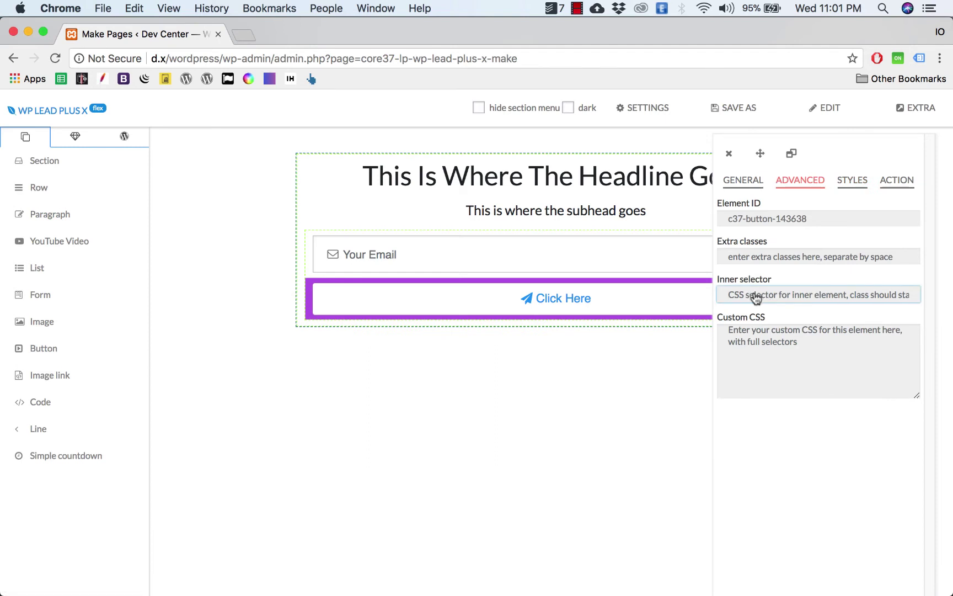
pyautogui.write('button')
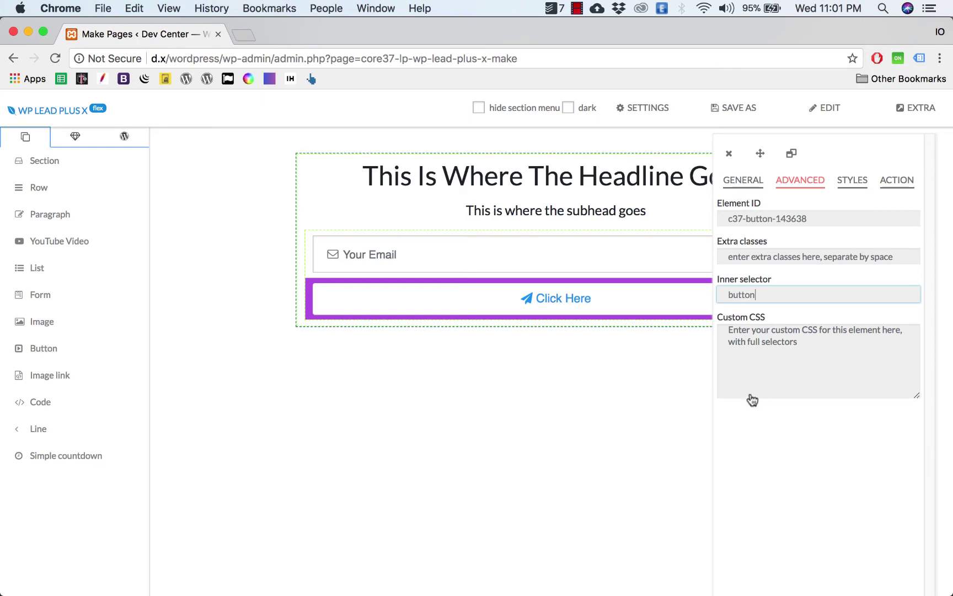
pyautogui.click(749, 363)
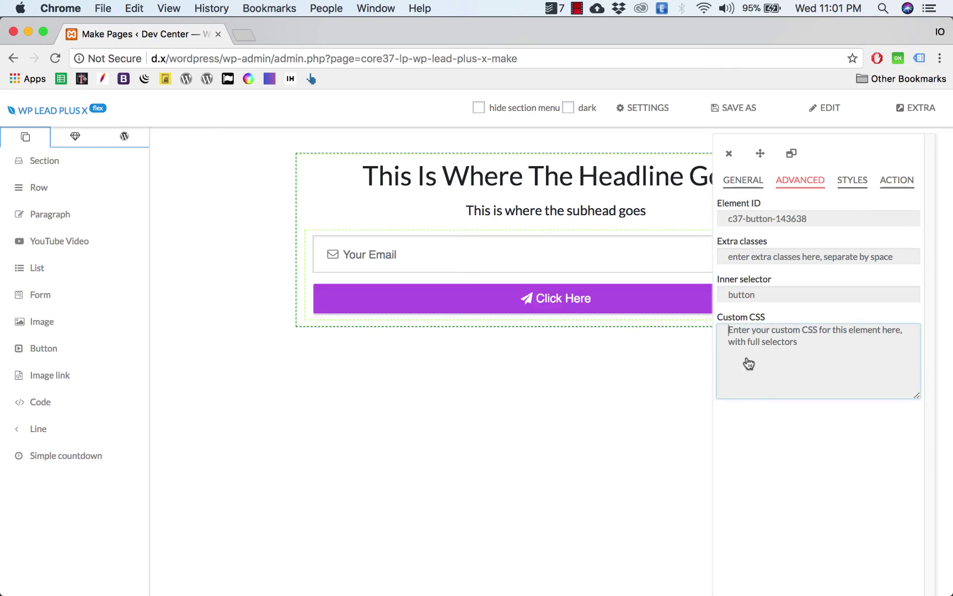
# - Compare the restyled button with the reference landing-page screenshot in Preview
pyautogui.moveTo(557, 303)
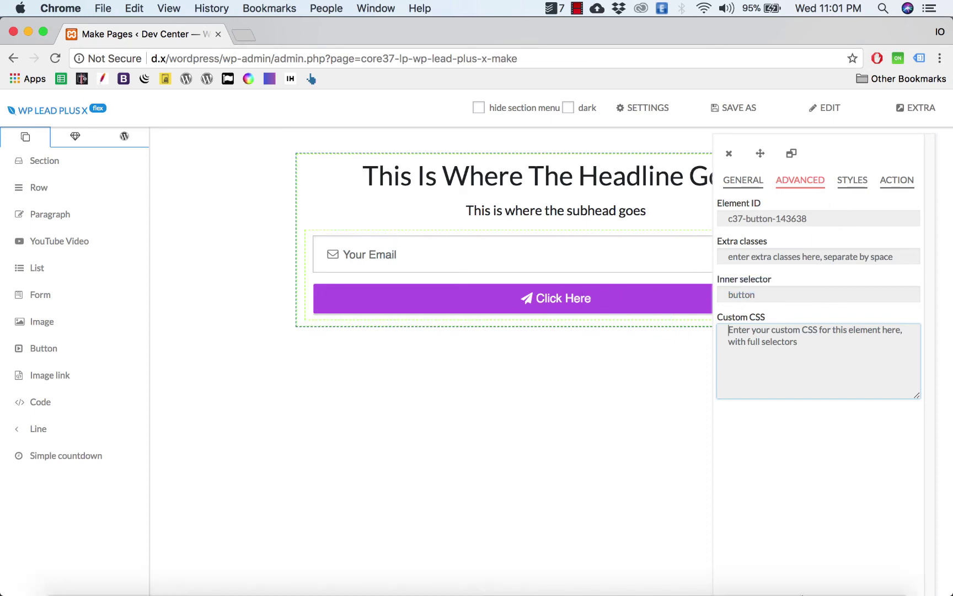
pyautogui.moveTo(756, 590)
pyautogui.click(775, 571)
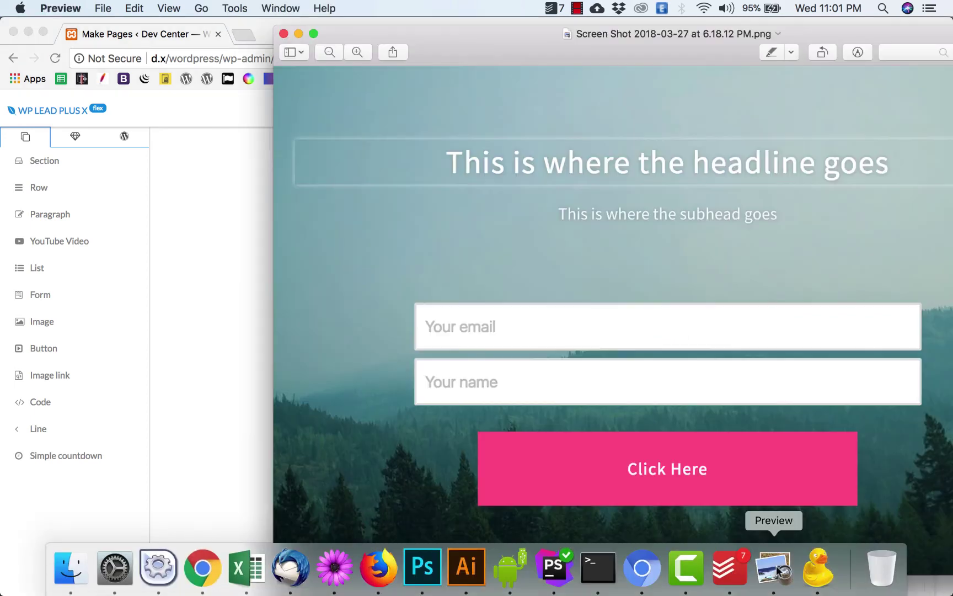
pyautogui.click(271, 294)
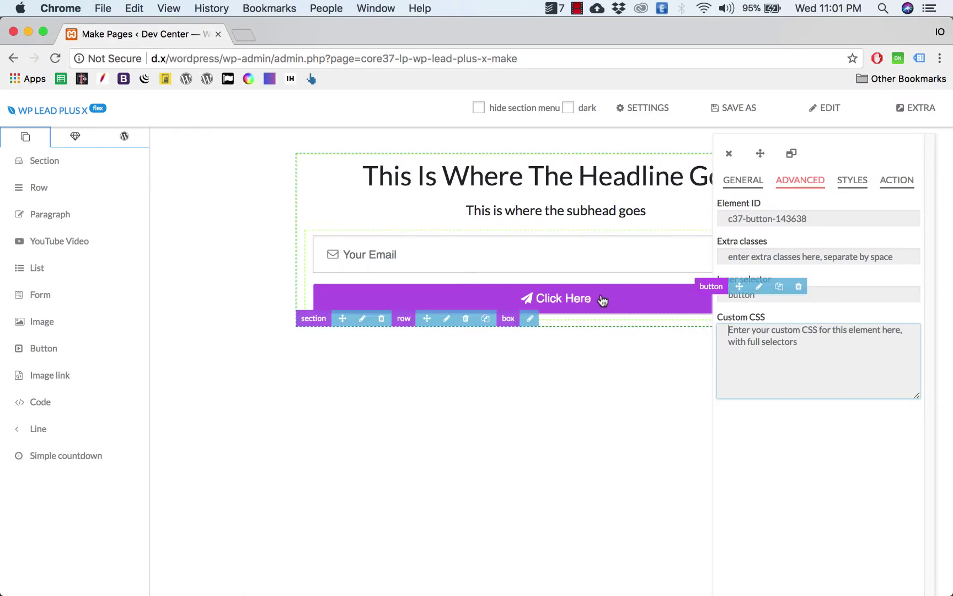
# - Give the button 30 top and 30 bottom padding
pyautogui.click(863, 184)
pyautogui.click(767, 408)
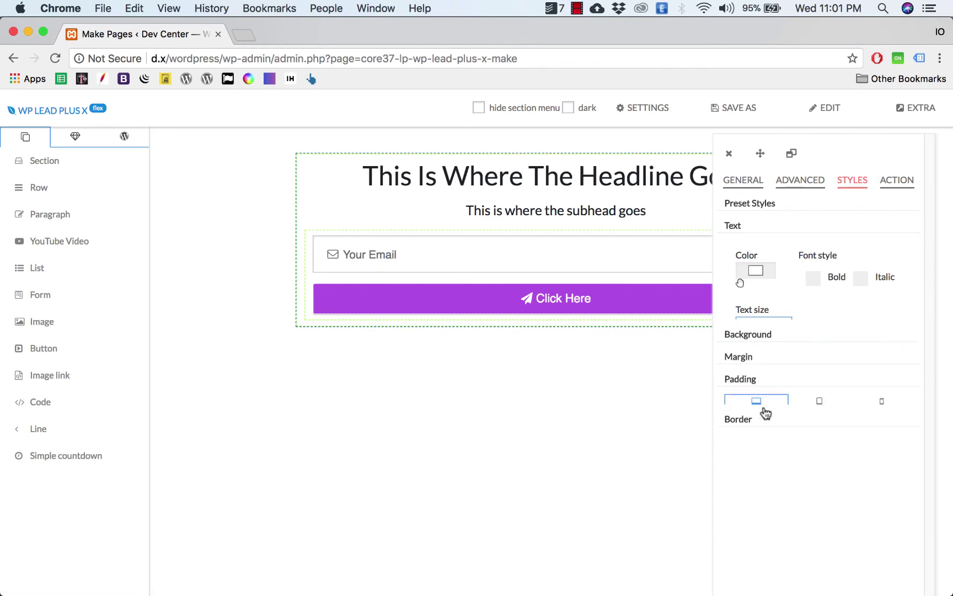
pyautogui.click(742, 338)
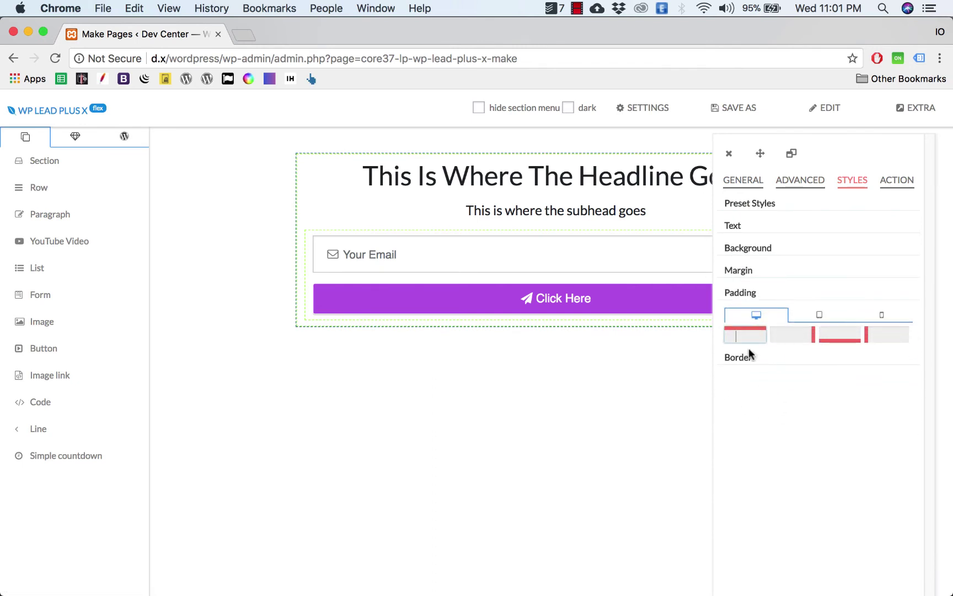
pyautogui.write('30')
pyautogui.press('Tab')
pyautogui.press('Tab')
pyautogui.write('30')
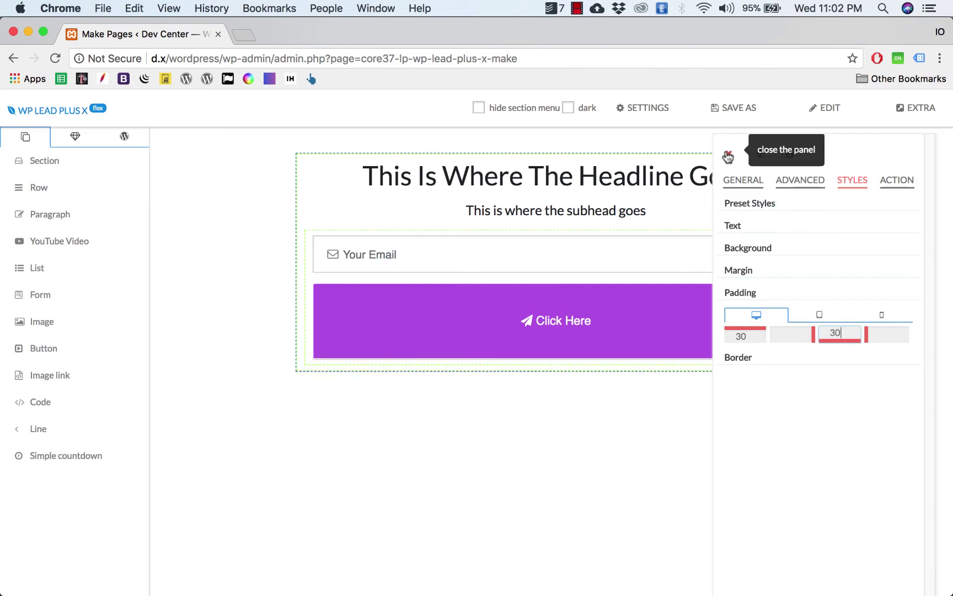
# - Set the button's big-screen text size to 30 and close its settings
pyautogui.click(742, 225)
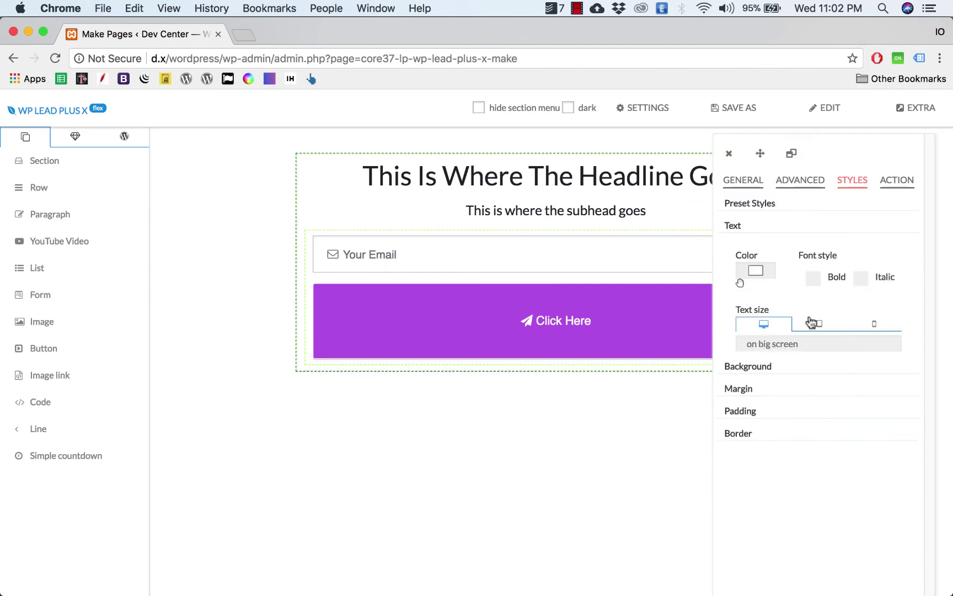
pyautogui.click(781, 346)
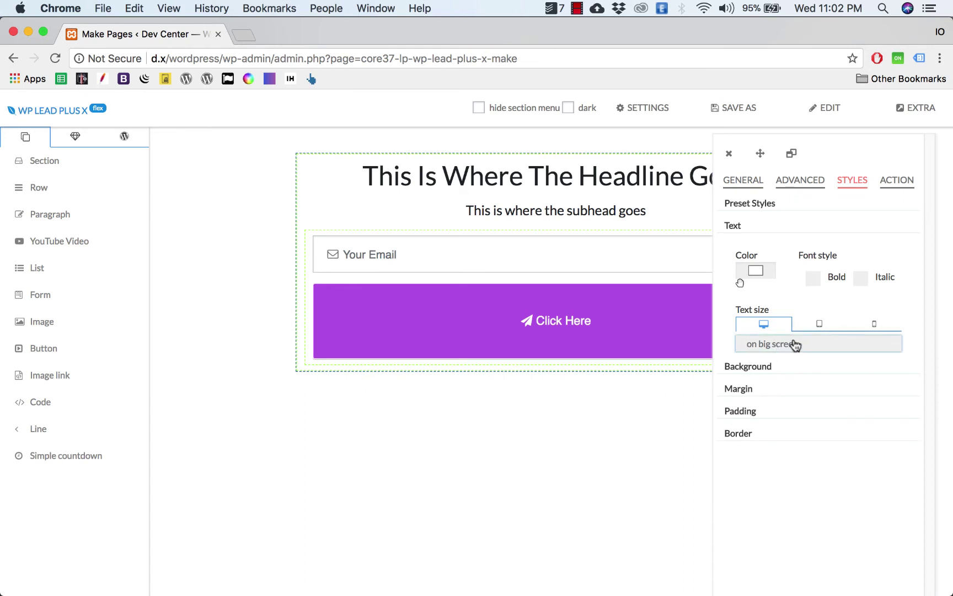
pyautogui.write('30')
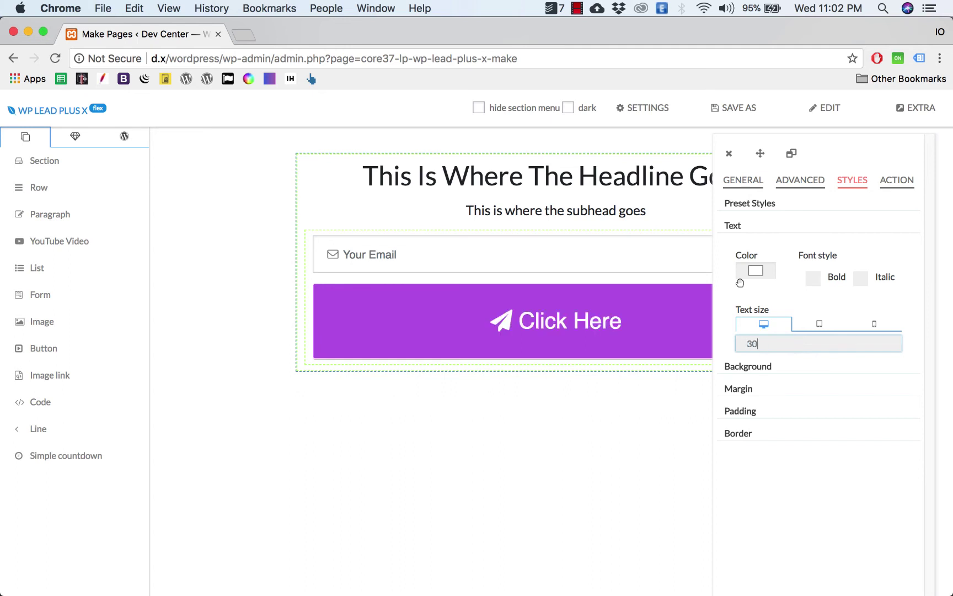
pyautogui.click(731, 156)
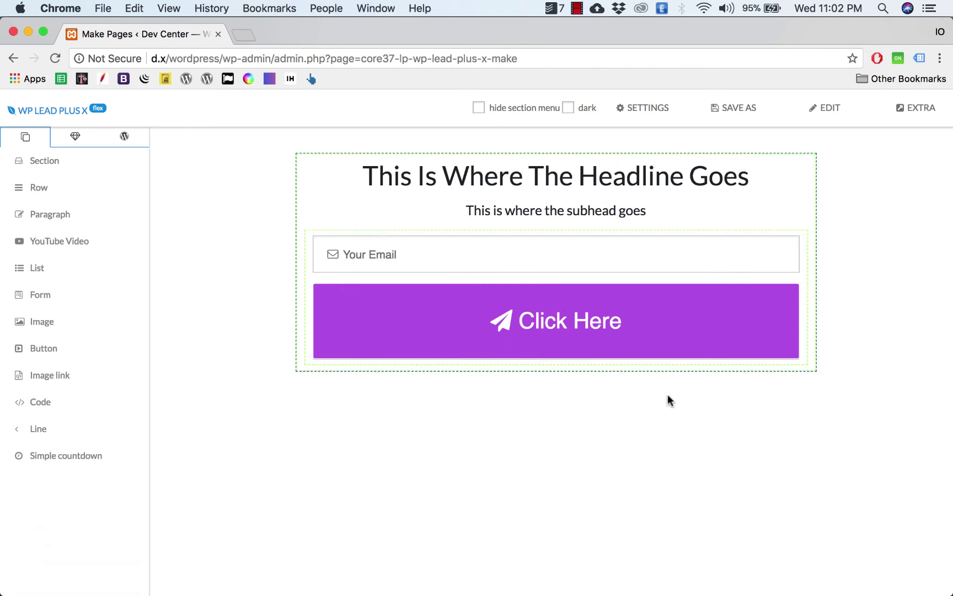
# - Check the page title and save the design as the page 'simple landing page'
pyautogui.click(648, 109)
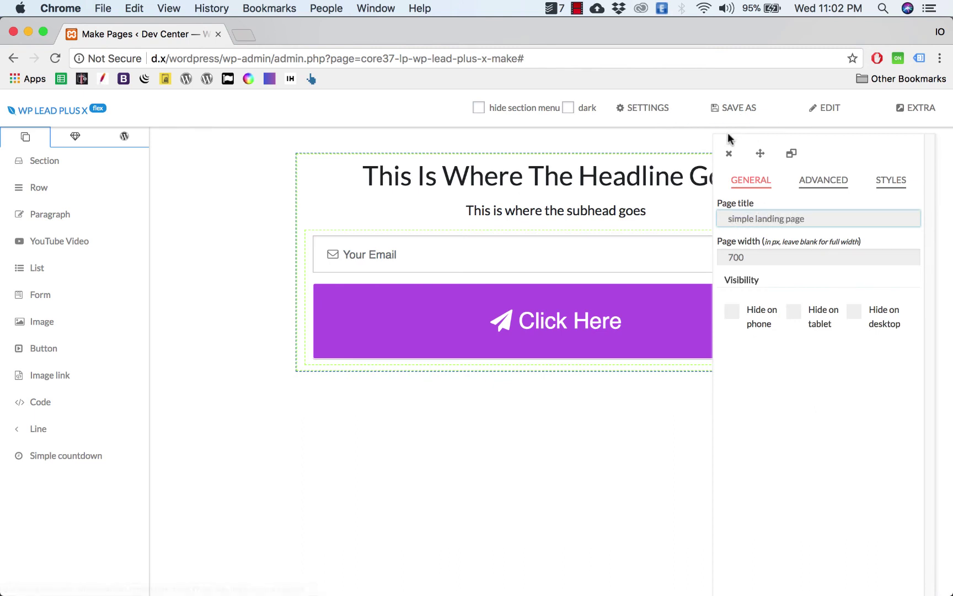
pyautogui.click(728, 153)
pyautogui.click(729, 108)
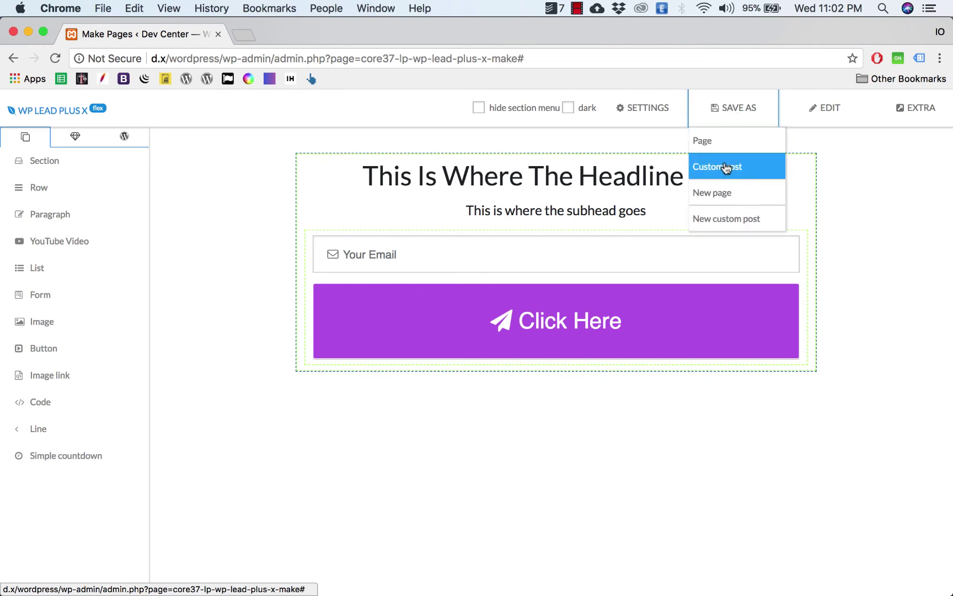
pyautogui.click(709, 142)
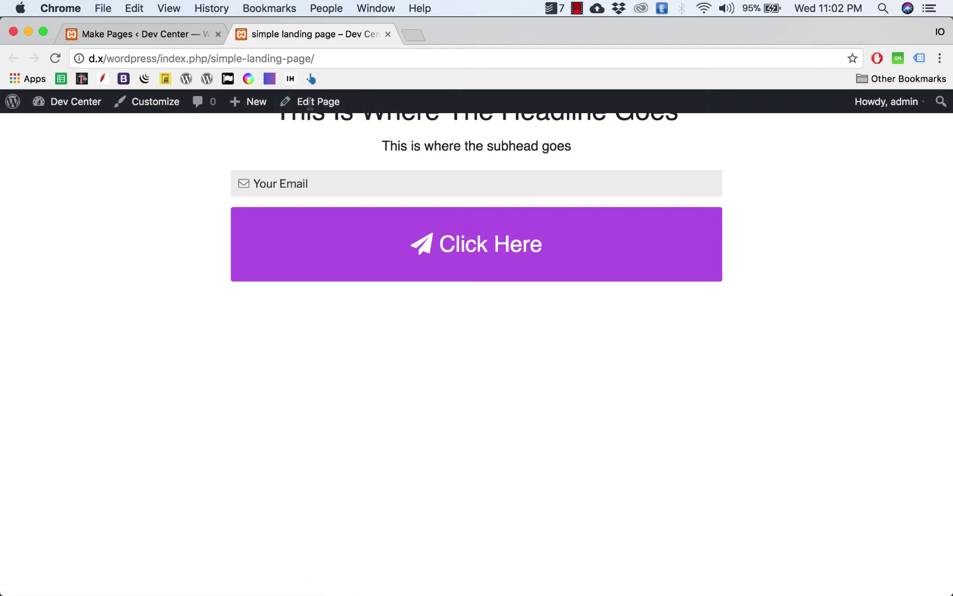
# - Inspect the headline on the published page, then return to the editor
pyautogui.moveTo(298, 120); pyautogui.dragTo(555, 131)
pyautogui.click(400, 132)
pyautogui.moveTo(385, 119); pyautogui.dragTo(614, 120)
pyautogui.click(633, 139)
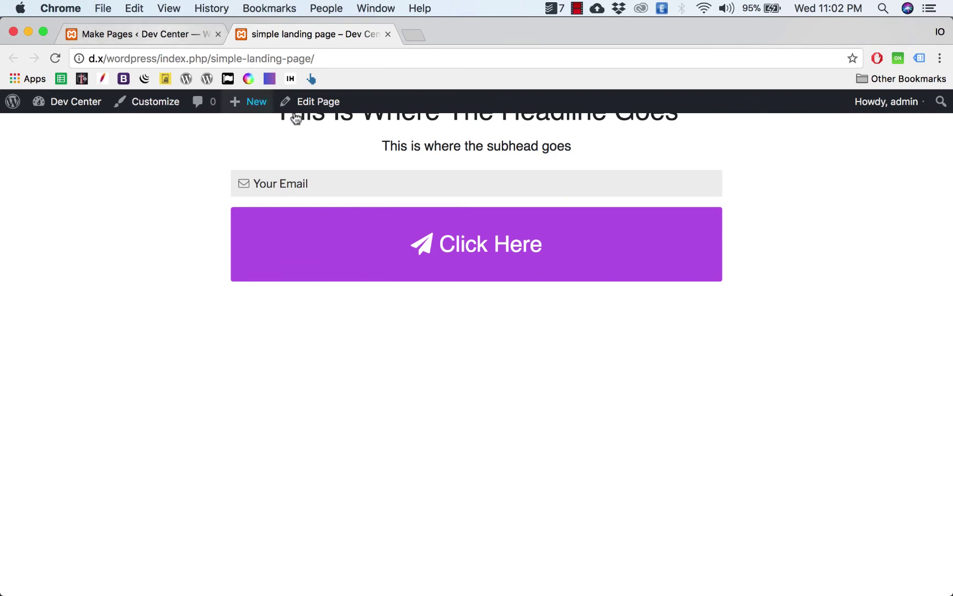
pyautogui.click(154, 40)
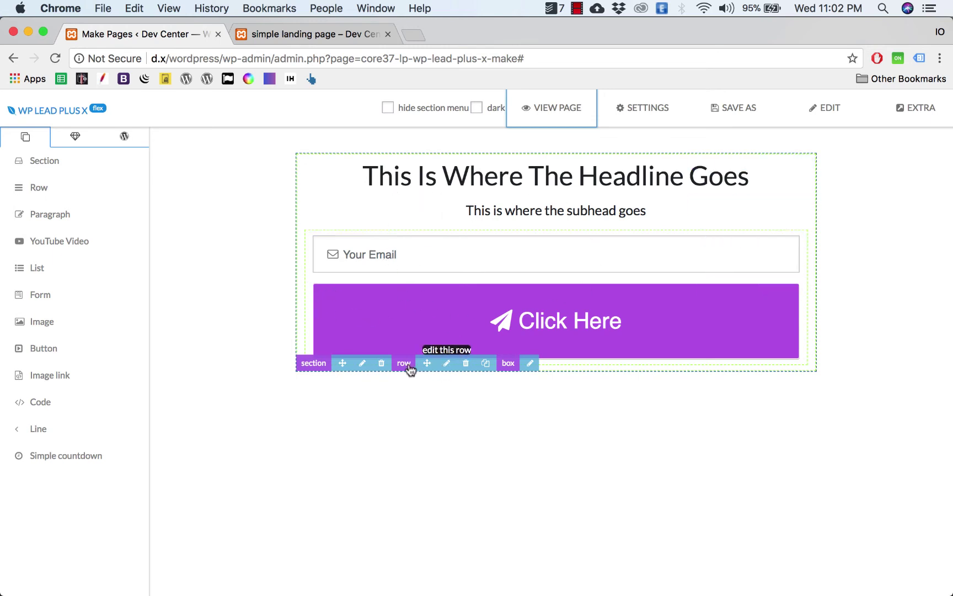
# - Set the form row's top margin to 100
pyautogui.click(448, 365)
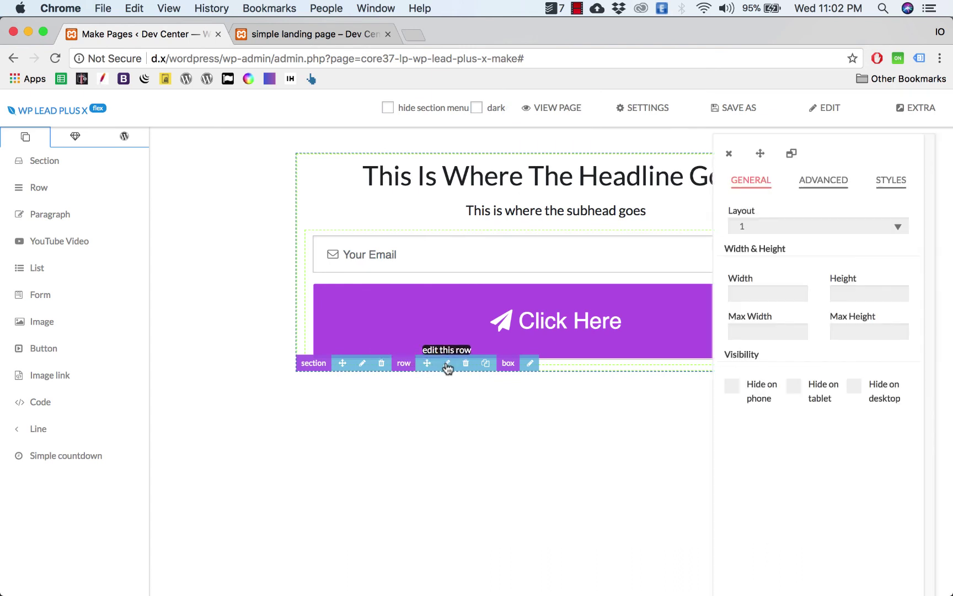
pyautogui.click(884, 186)
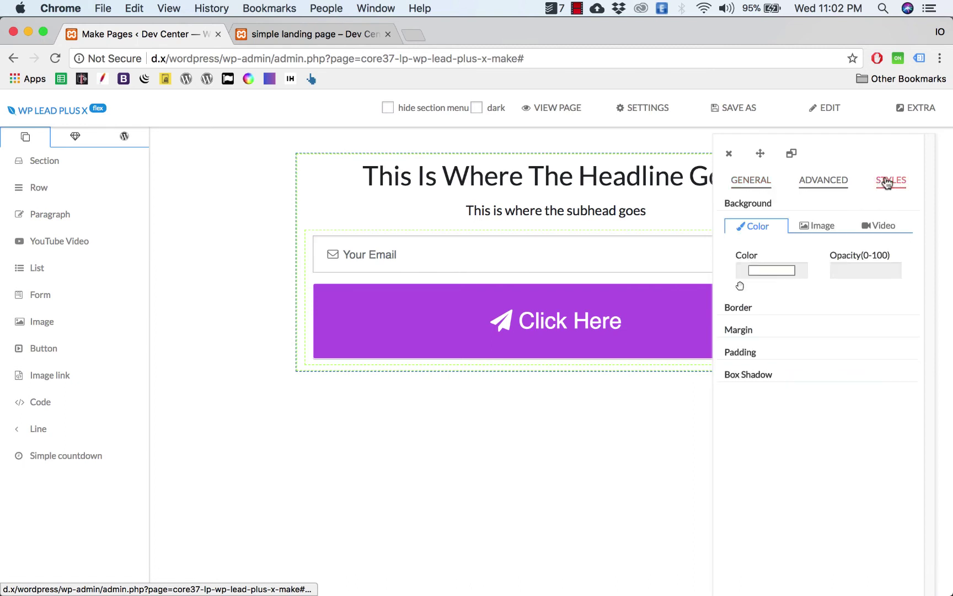
pyautogui.click(757, 333)
pyautogui.click(744, 295)
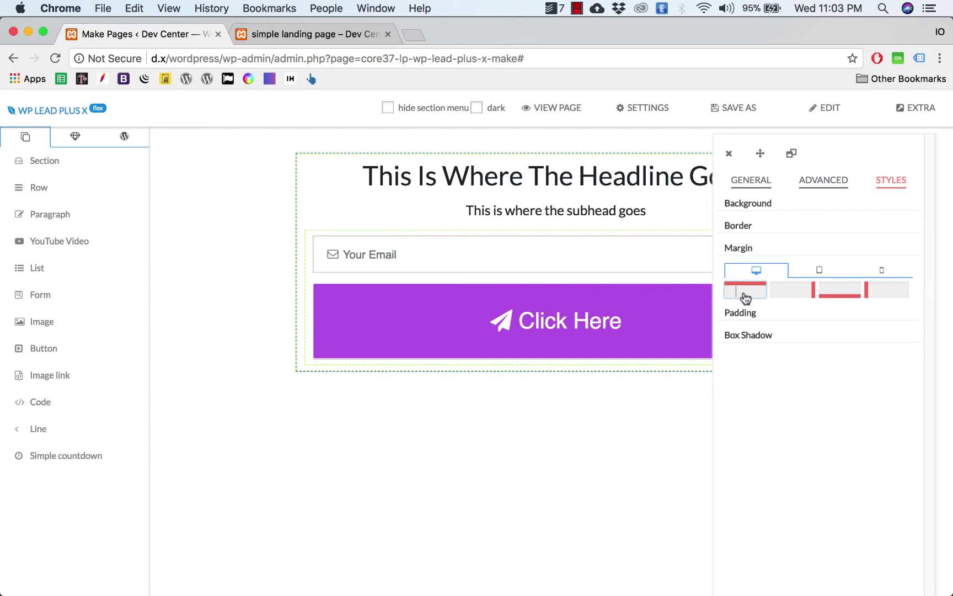
pyautogui.write('100')
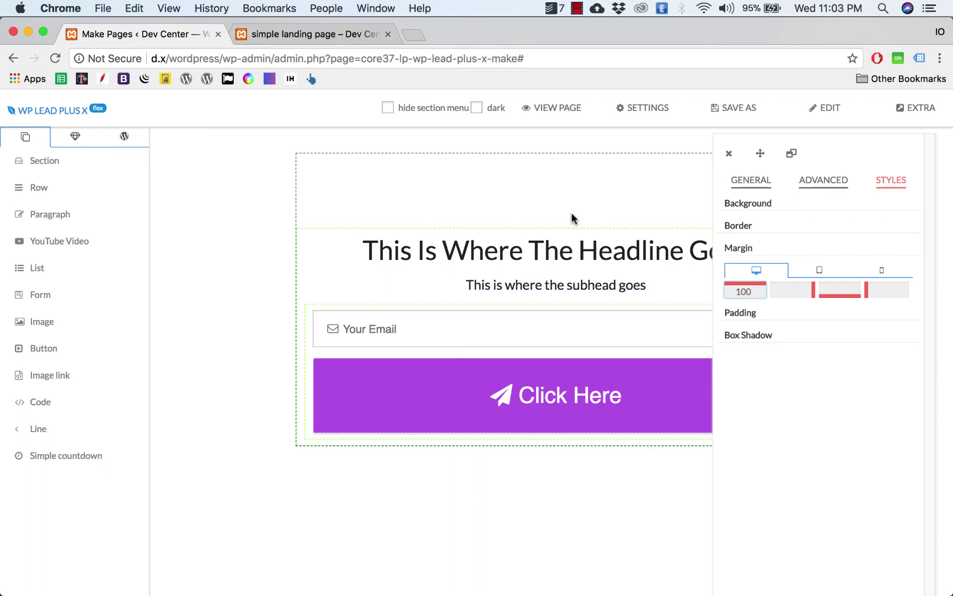
pyautogui.click(729, 153)
# - Save the page, reload the live version to check it, and return to the editor
pyautogui.moveTo(727, 114)
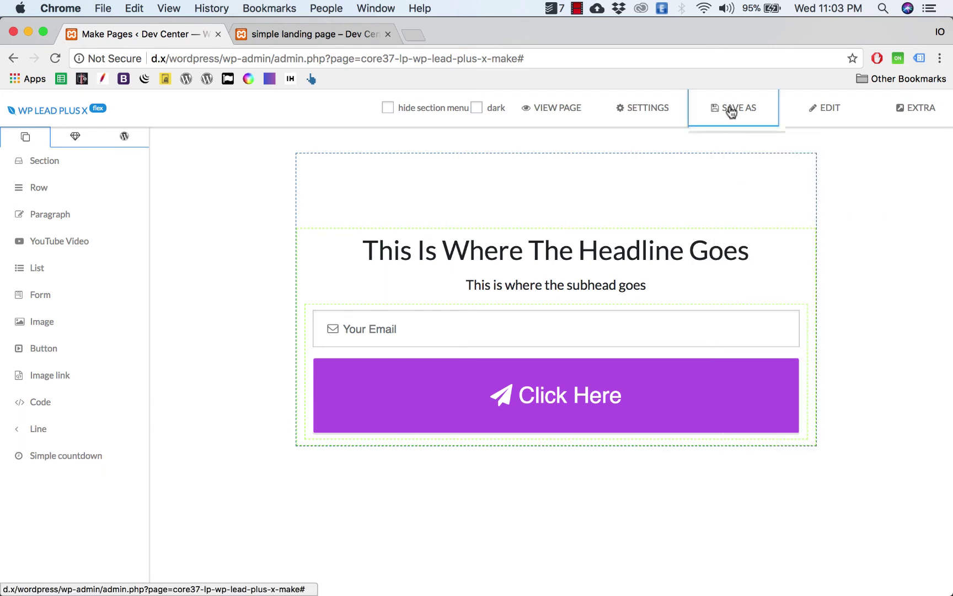
pyautogui.click(715, 142)
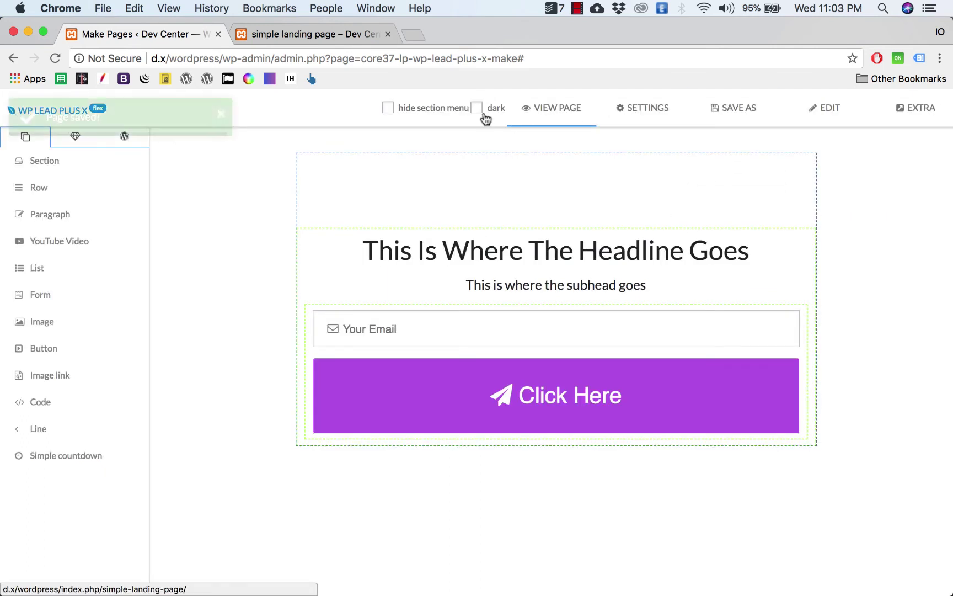
pyautogui.click(322, 34)
pyautogui.click(55, 58)
pyautogui.moveTo(274, 185); pyautogui.dragTo(735, 246)
pyautogui.click(804, 326)
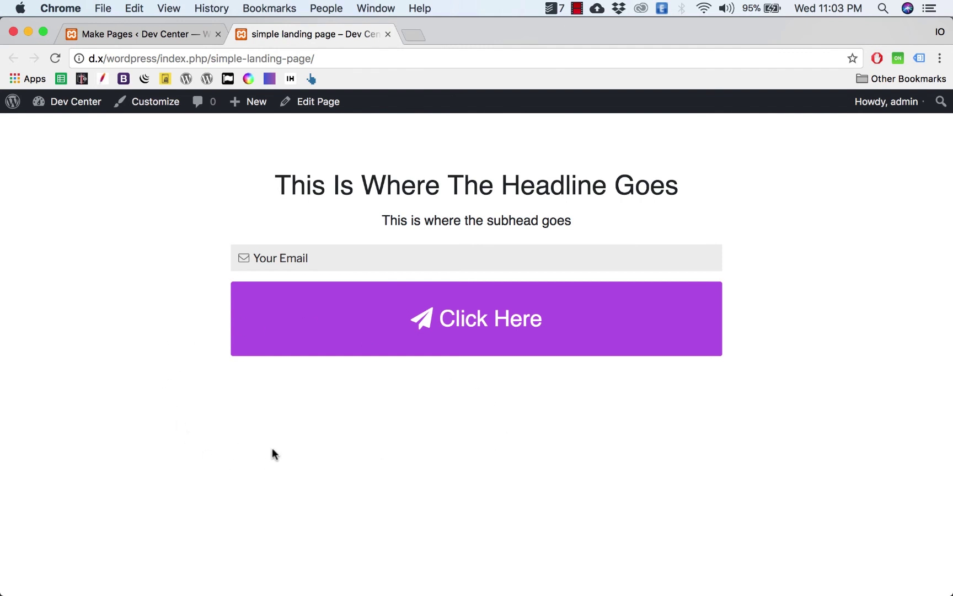
pyautogui.click(131, 31)
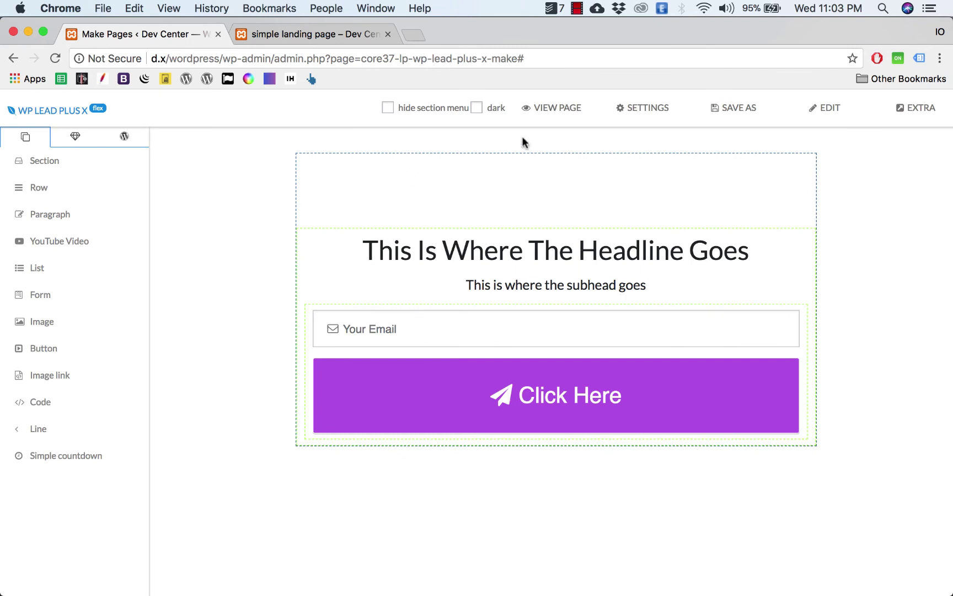
# - Upload nature-forest-trees-fog.jpeg from Downloads as the page background image
pyautogui.click(645, 111)
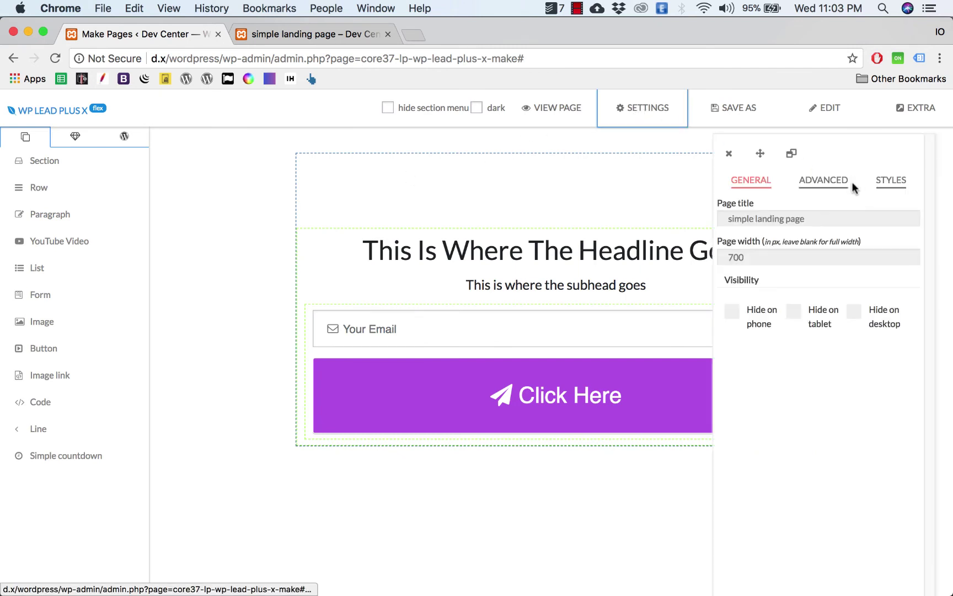
pyautogui.click(889, 187)
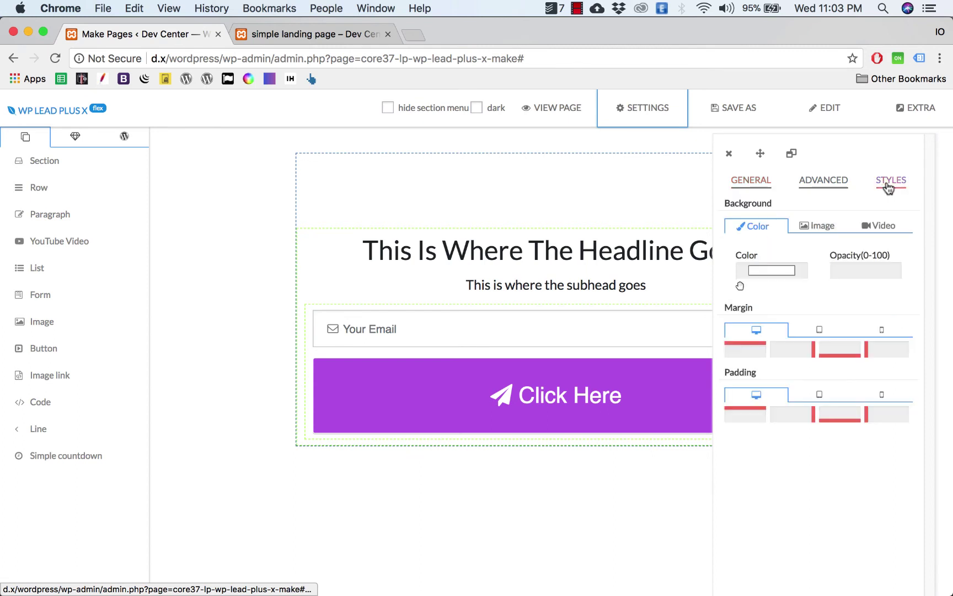
pyautogui.click(816, 227)
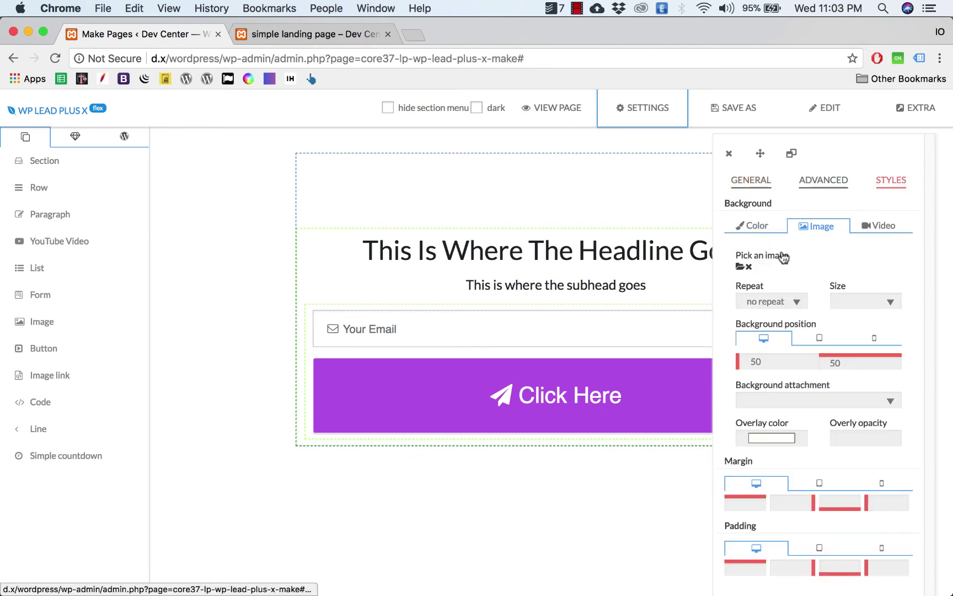
pyautogui.click(741, 269)
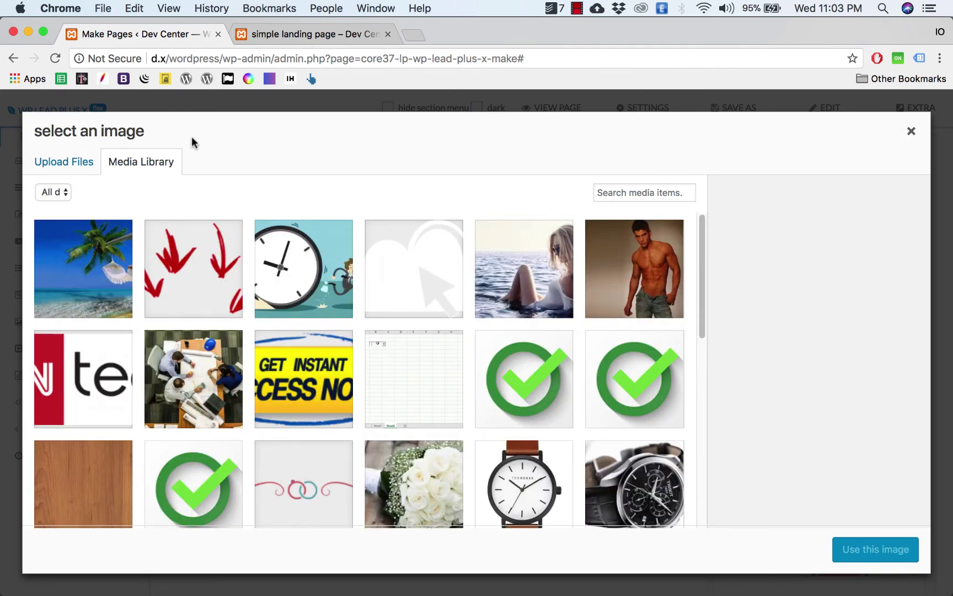
pyautogui.click(89, 167)
pyautogui.click(451, 357)
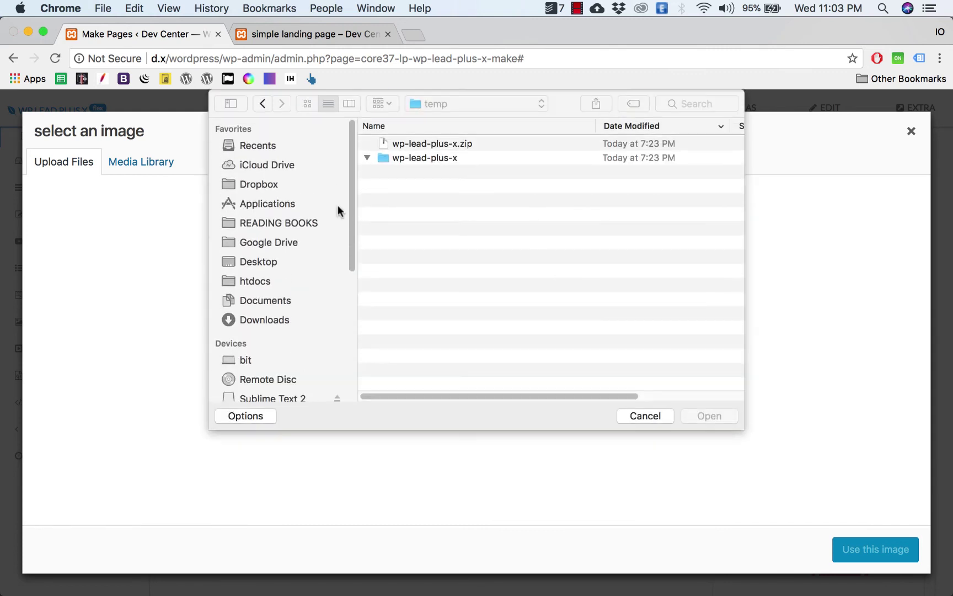
pyautogui.click(283, 318)
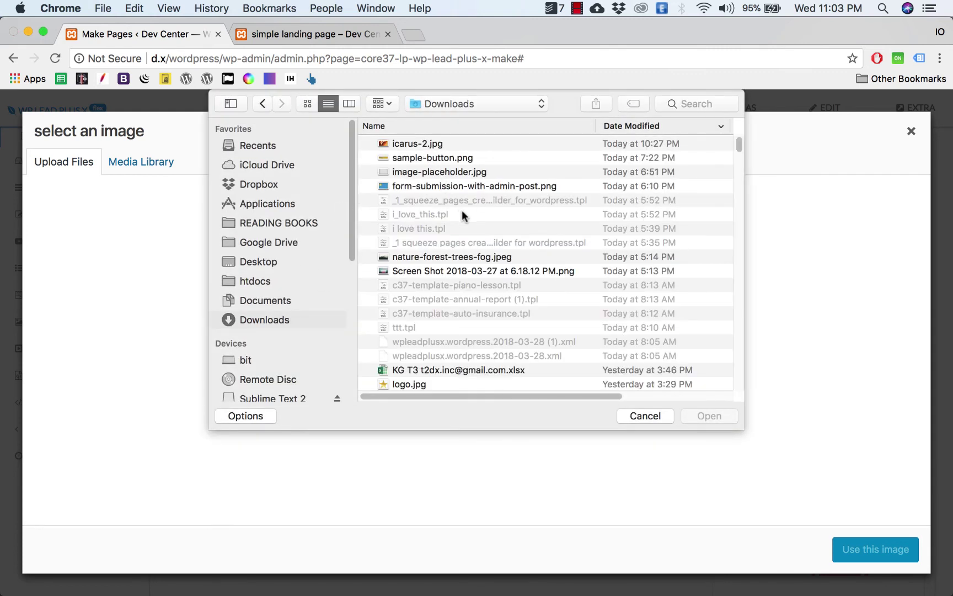
pyautogui.click(464, 257)
pyautogui.click(711, 416)
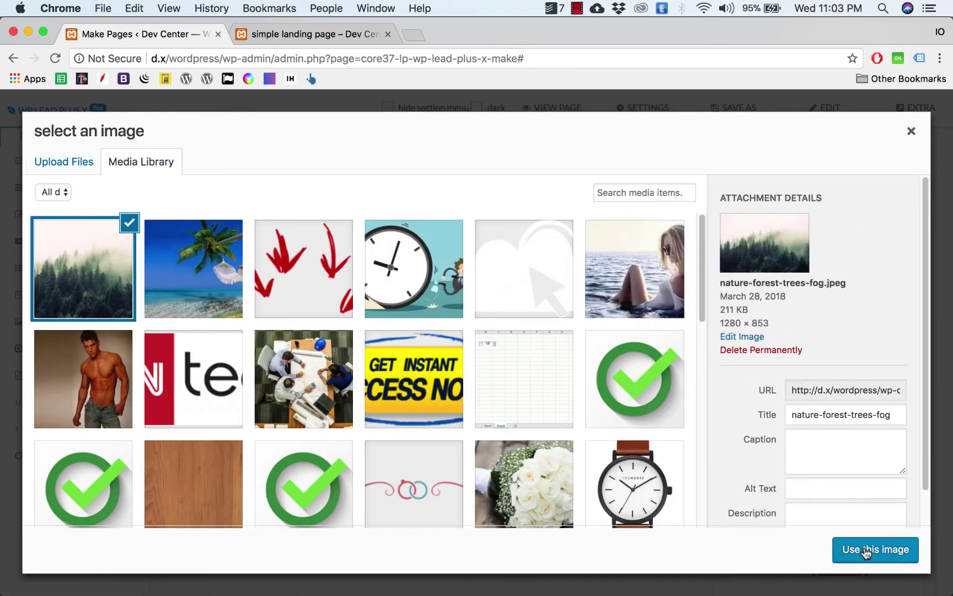
# - Apply the forest image and set its background size to cover
pyautogui.click(875, 556)
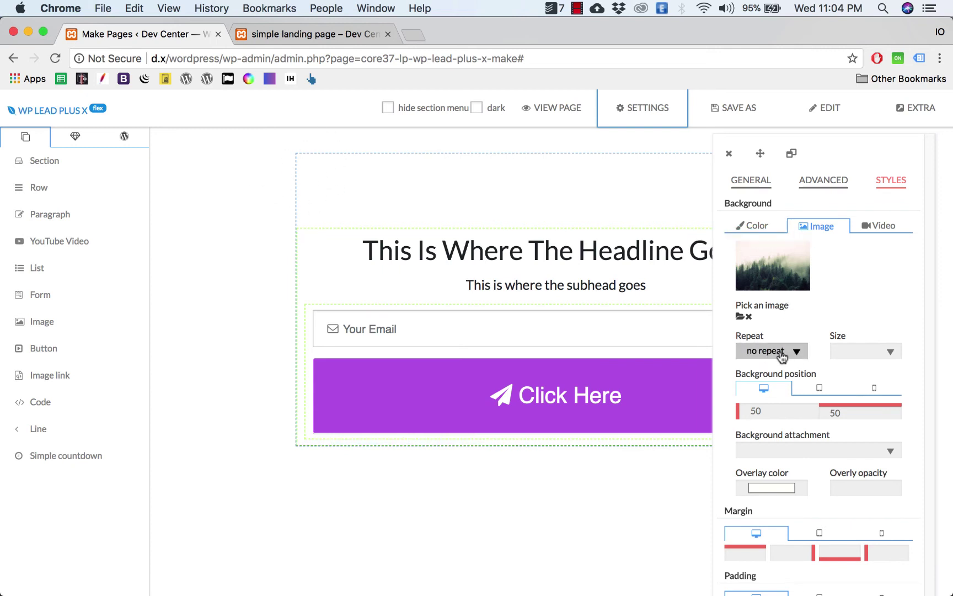
pyautogui.click(861, 353)
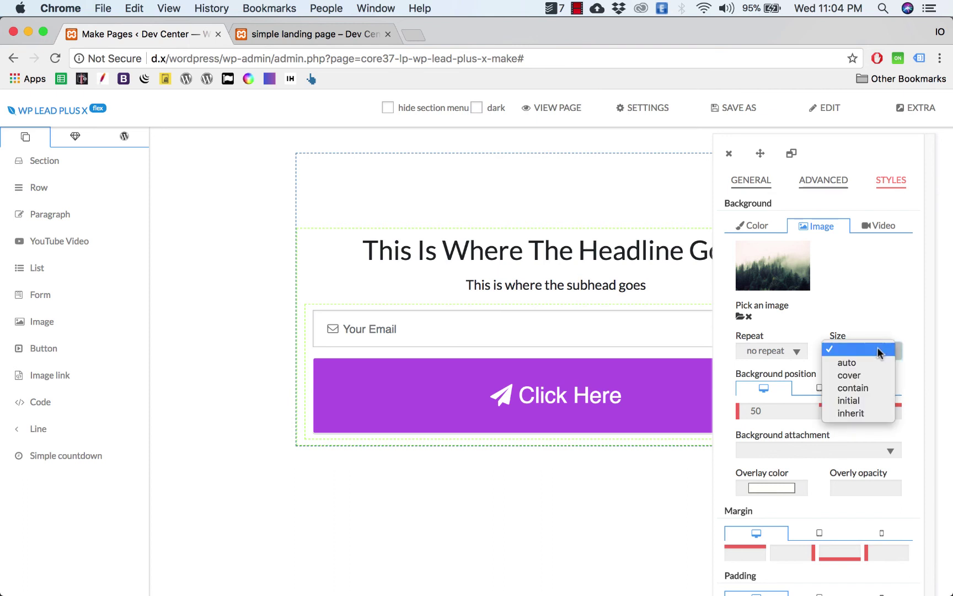
pyautogui.click(861, 377)
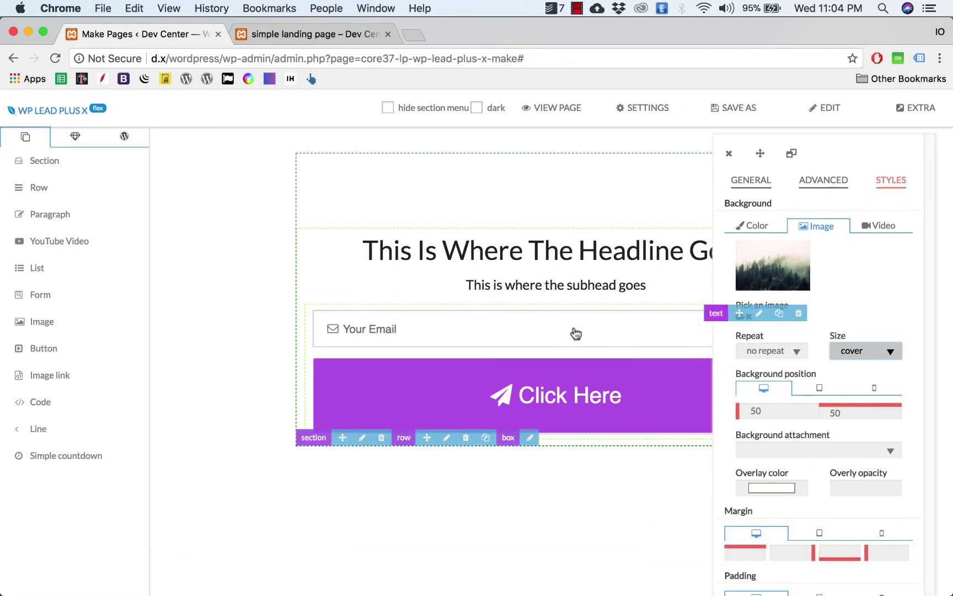
# - Review the reference design screenshot in Preview
pyautogui.click(782, 576)
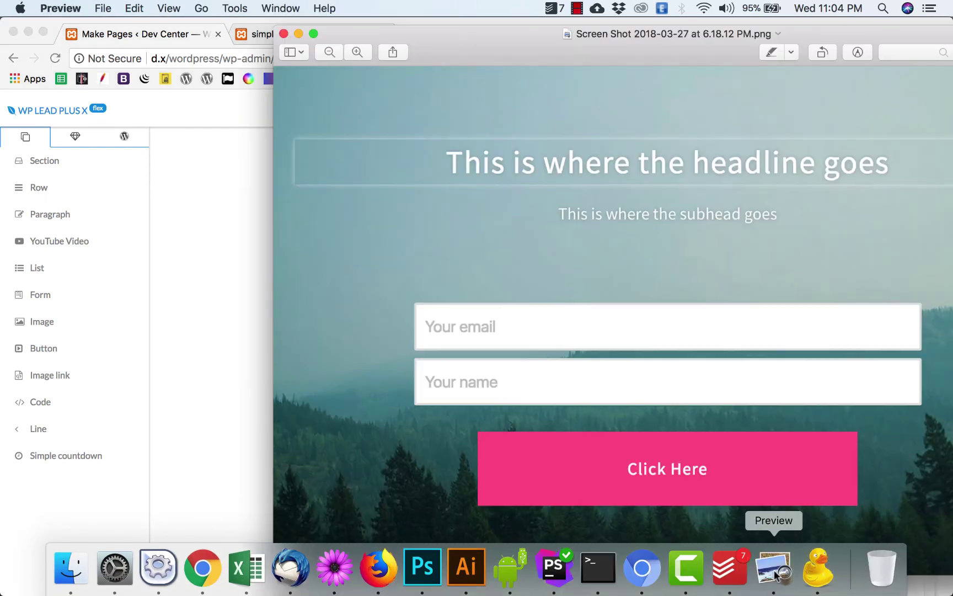
pyautogui.moveTo(481, 44); pyautogui.dragTo(313, 35)
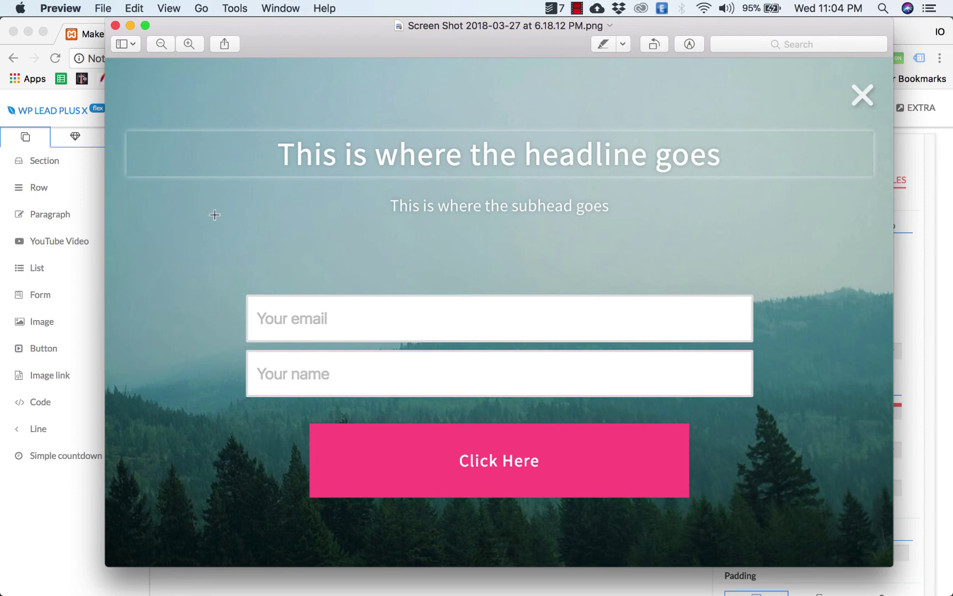
pyautogui.click(76, 510)
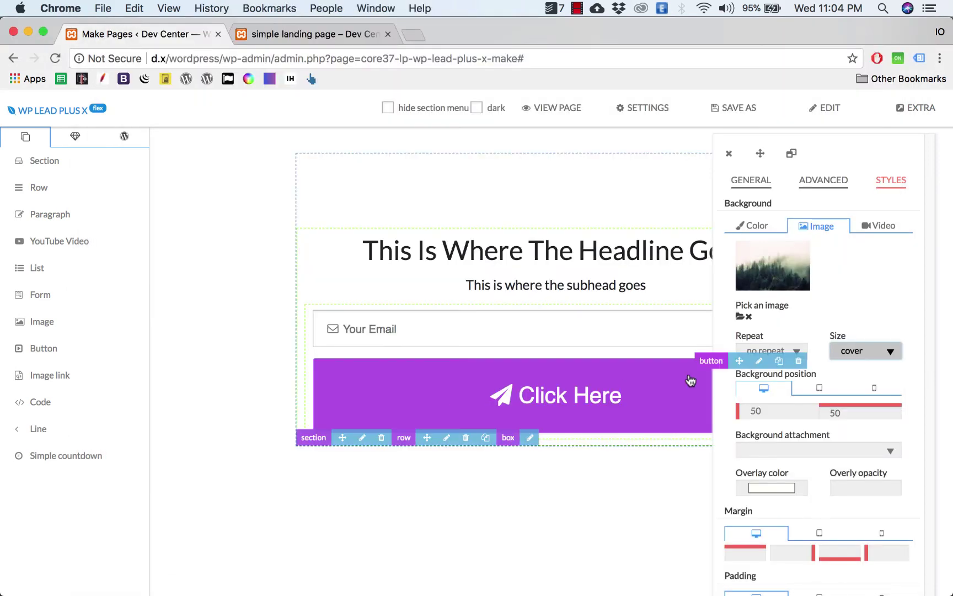
# - Set the background overlay colour to grey Nickel with opacity 50
pyautogui.click(771, 488)
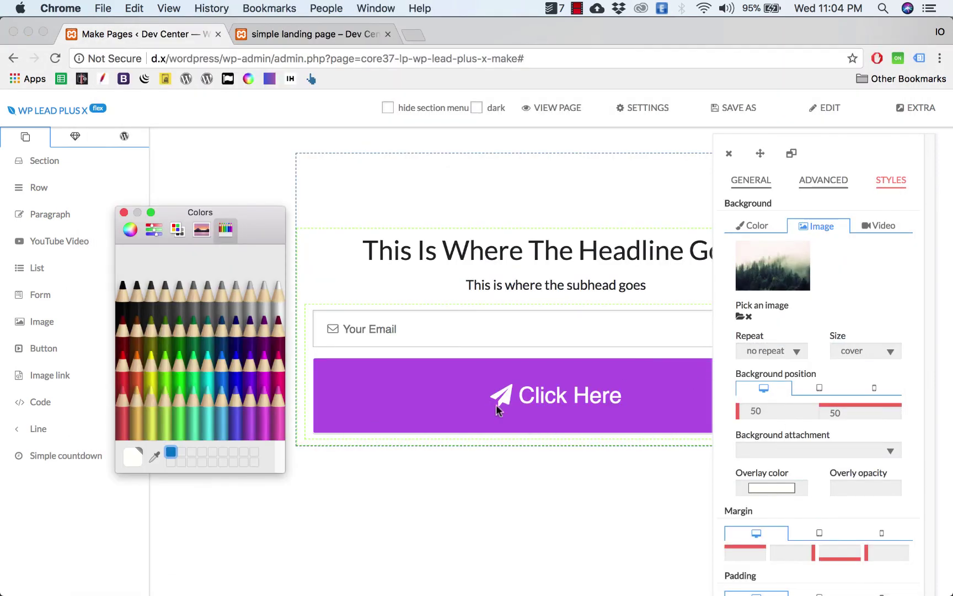
pyautogui.click(206, 298)
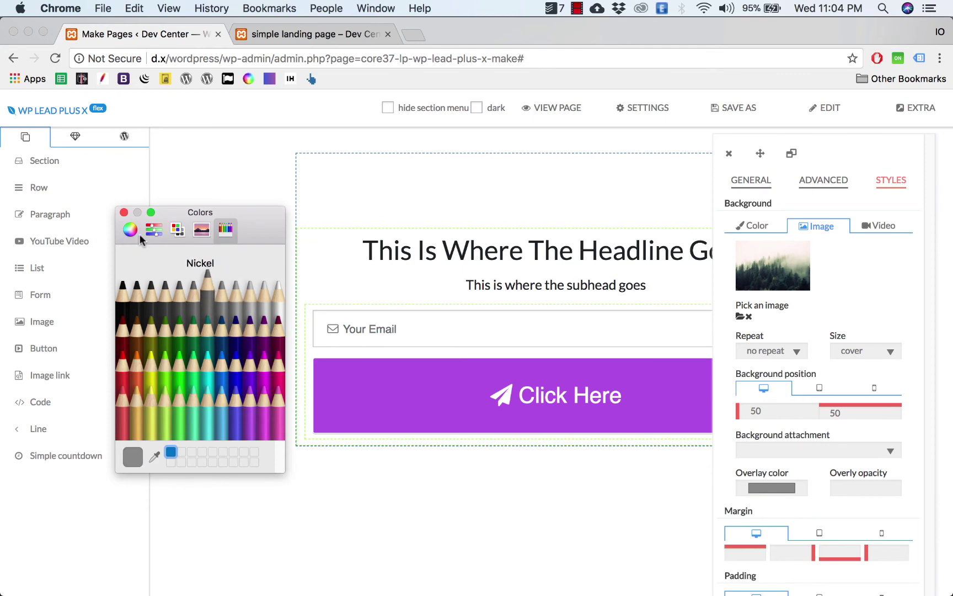
pyautogui.click(123, 212)
pyautogui.click(850, 495)
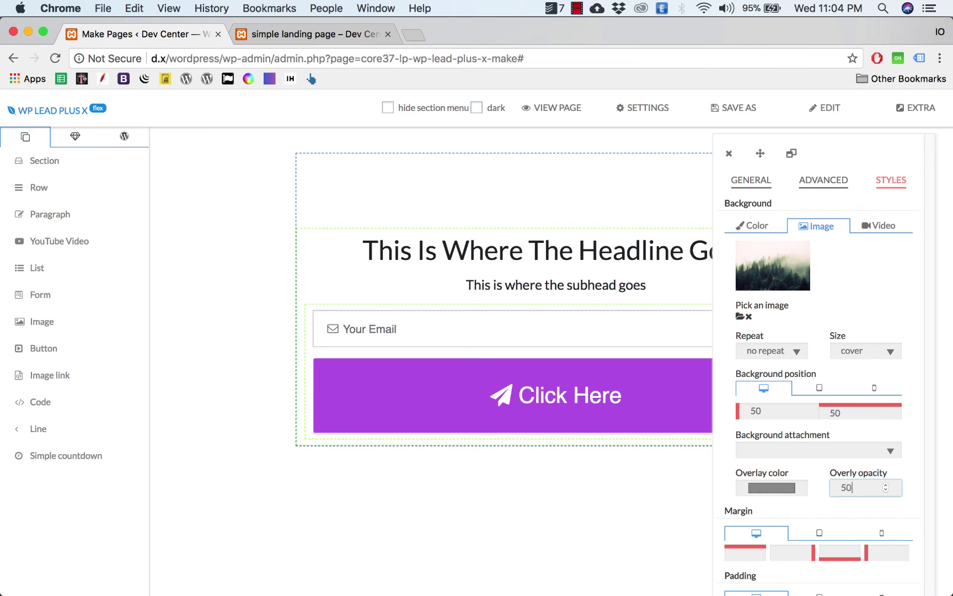
# - Save the page and reload the live landing page to see the misty forest background
pyautogui.click(728, 153)
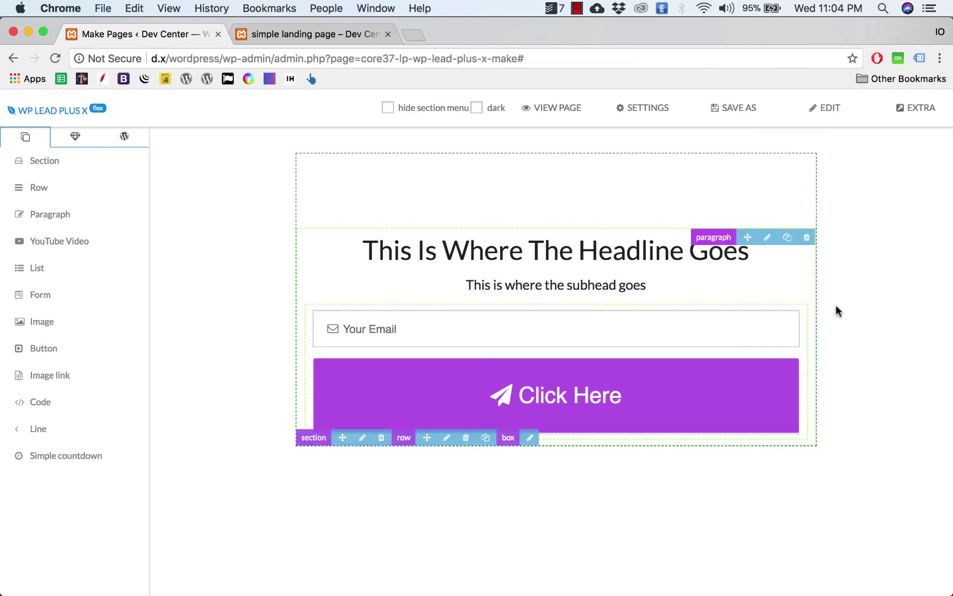
pyautogui.click(734, 109)
pyautogui.click(708, 138)
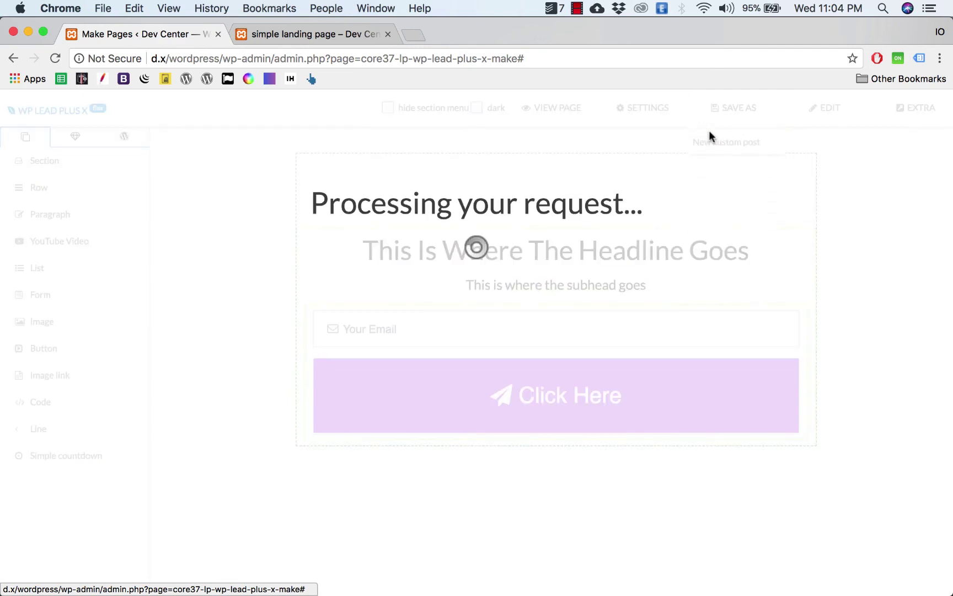
pyautogui.click(333, 34)
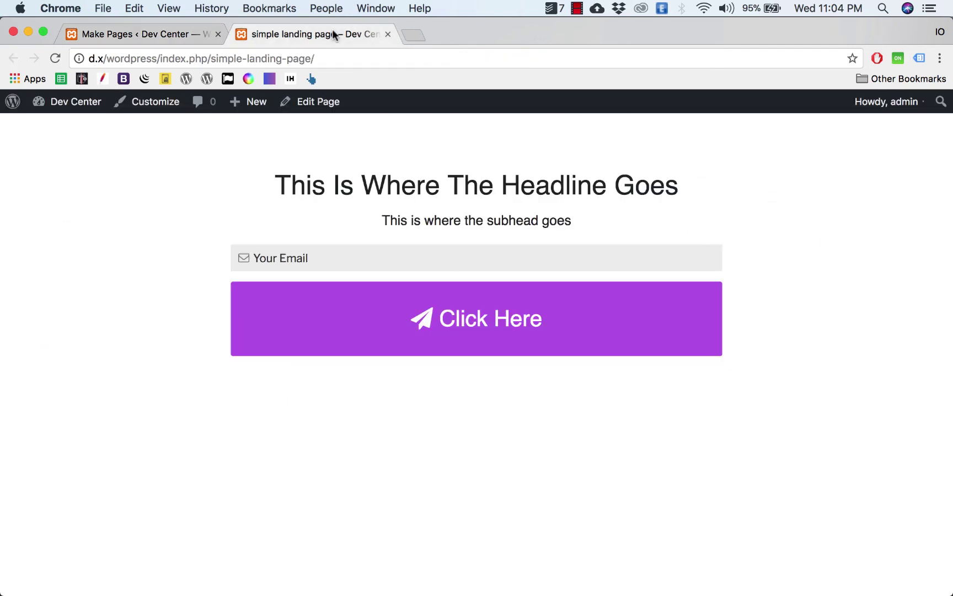
pyautogui.click(55, 58)
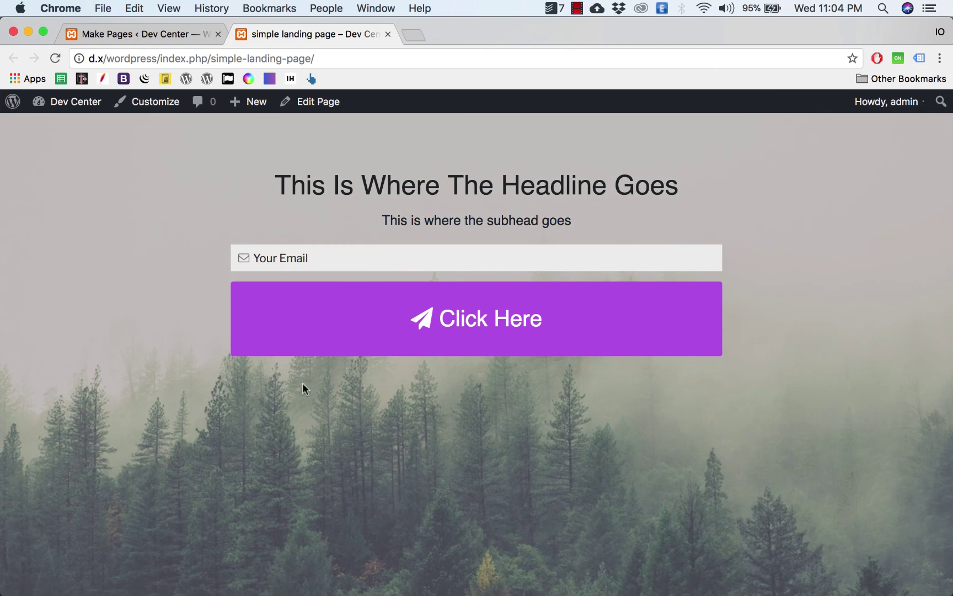
# - Change the background overlay opacity from 50 to 30 in the page style settings
pyautogui.click(166, 34)
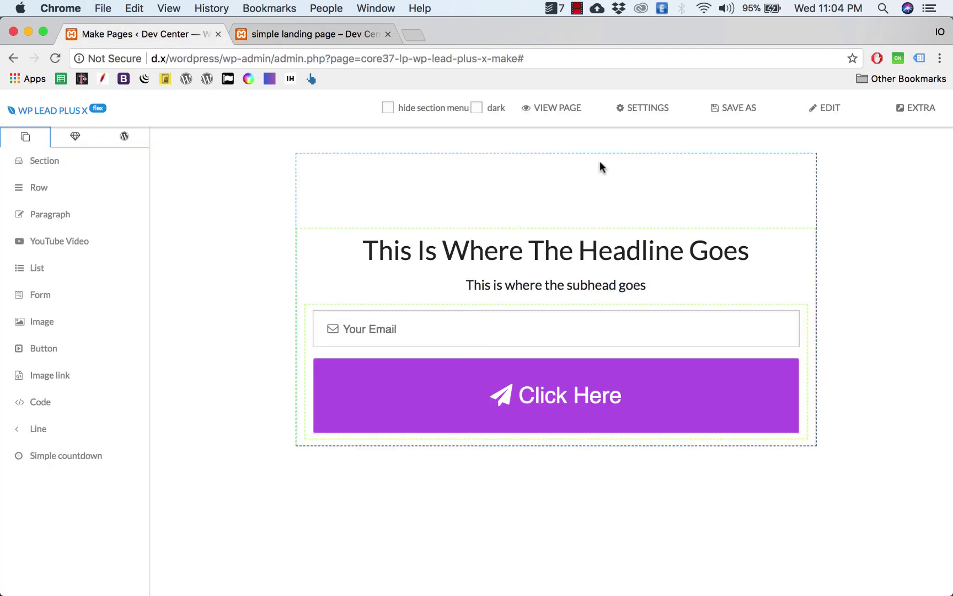
pyautogui.click(645, 113)
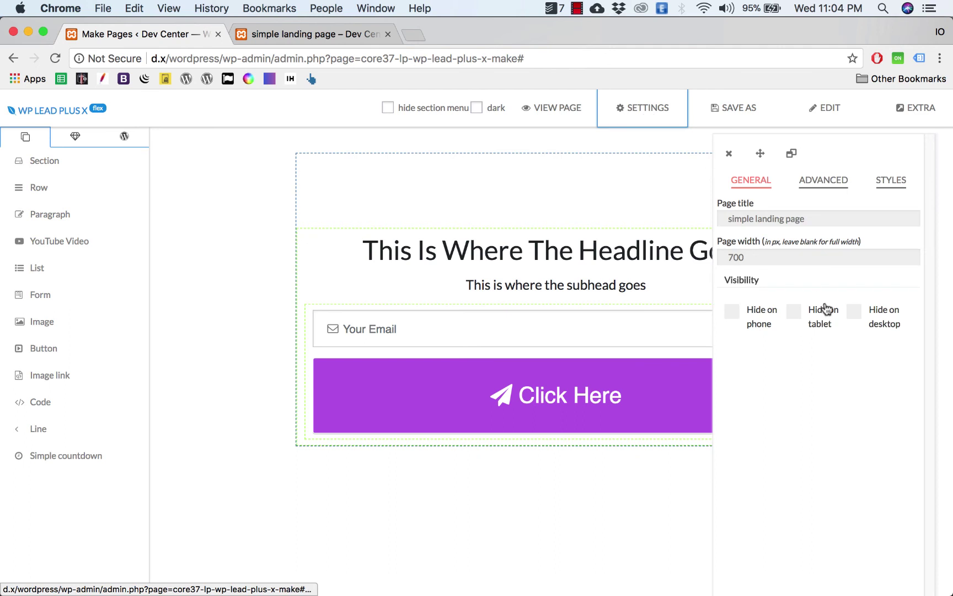
pyautogui.click(882, 182)
pyautogui.click(816, 228)
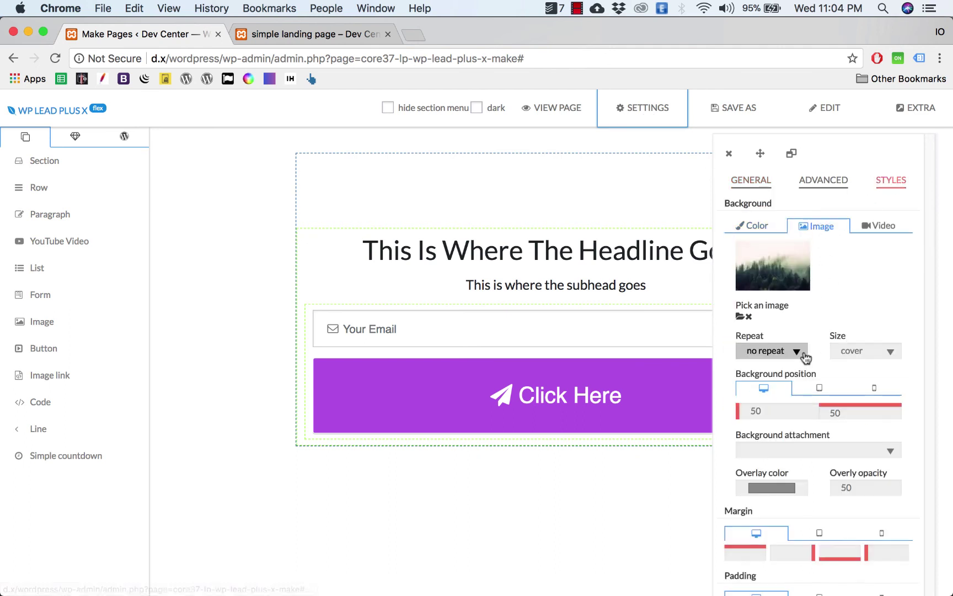
pyautogui.click(845, 491)
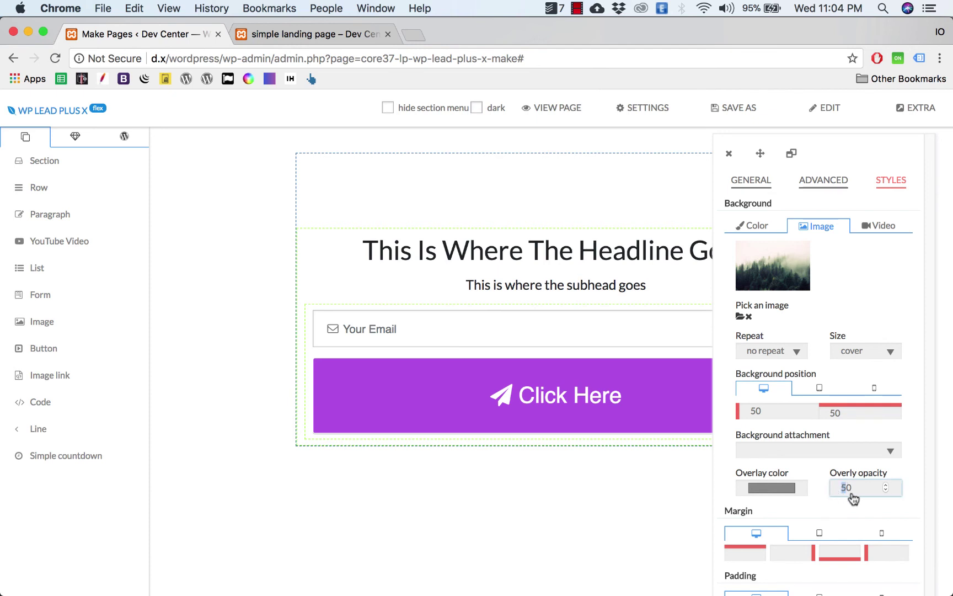
pyautogui.doubleClick(847, 490)
pyautogui.write('3')
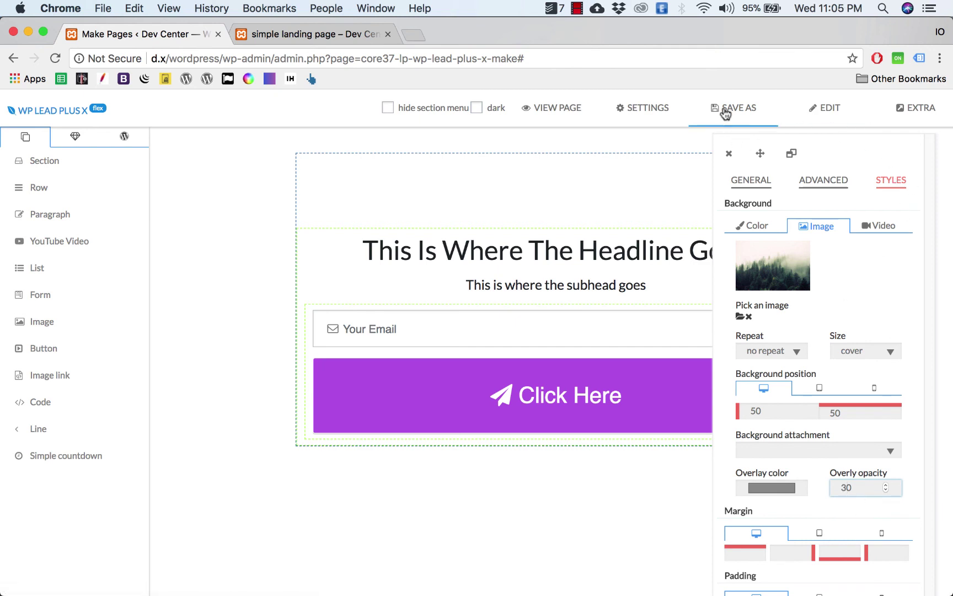
# - Save the page and reload the live version to see the lighter overlay
pyautogui.click(728, 154)
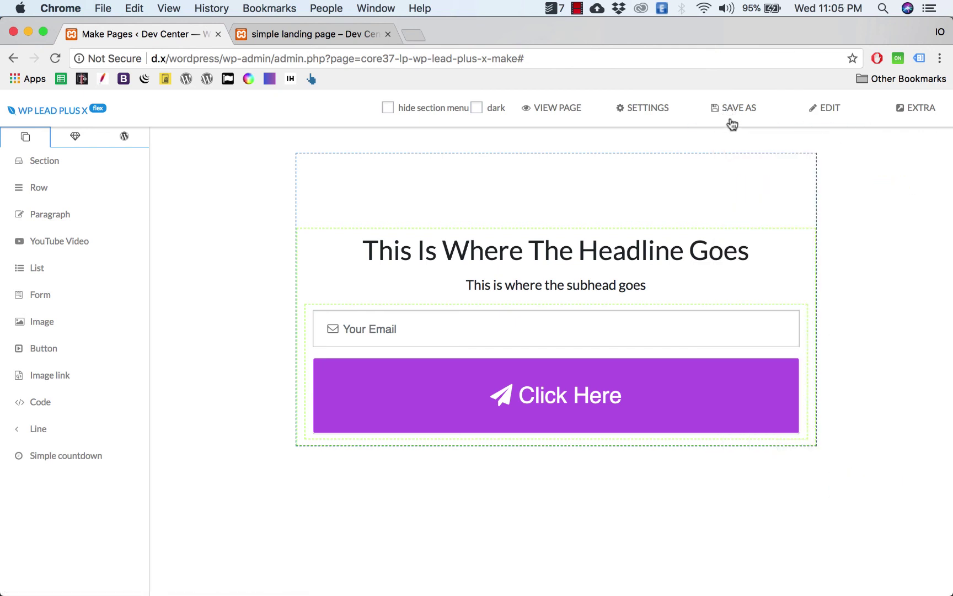
pyautogui.click(731, 118)
pyautogui.click(711, 141)
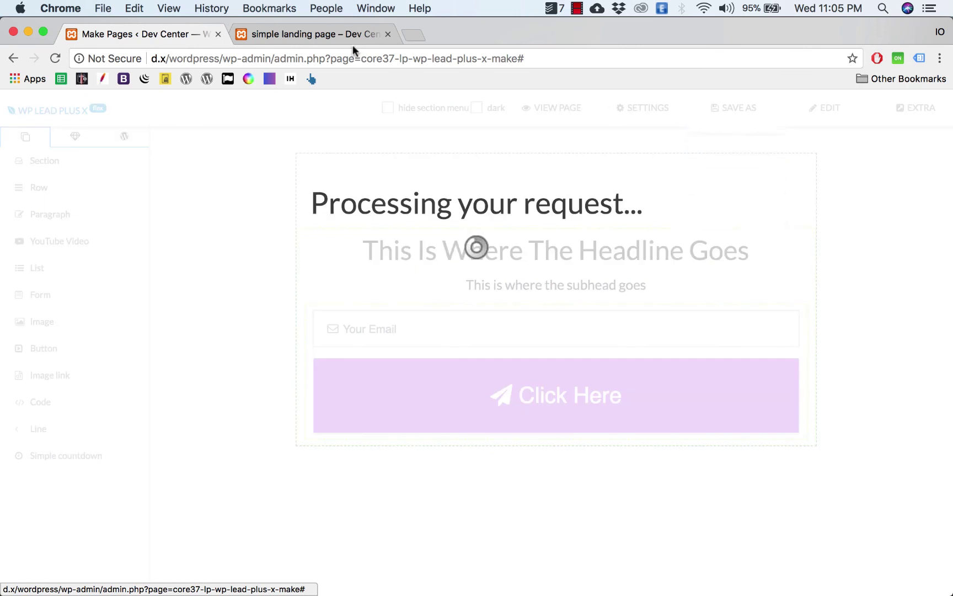
pyautogui.click(337, 33)
pyautogui.click(56, 58)
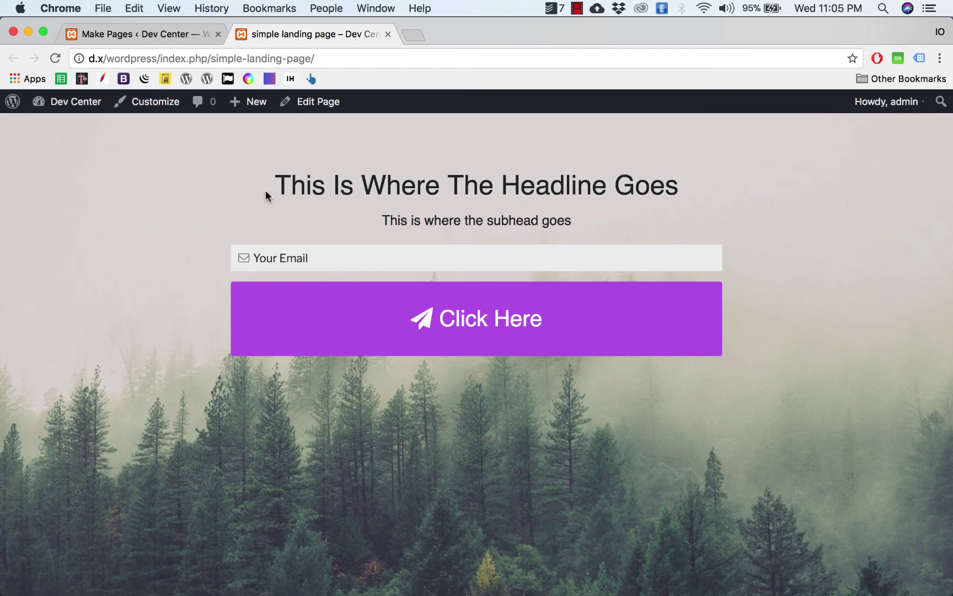
# - Select the headline on the live page, then return to the editor
pyautogui.moveTo(260, 189); pyautogui.dragTo(642, 205)
pyautogui.click(609, 179)
pyautogui.moveTo(263, 189); pyautogui.dragTo(687, 188)
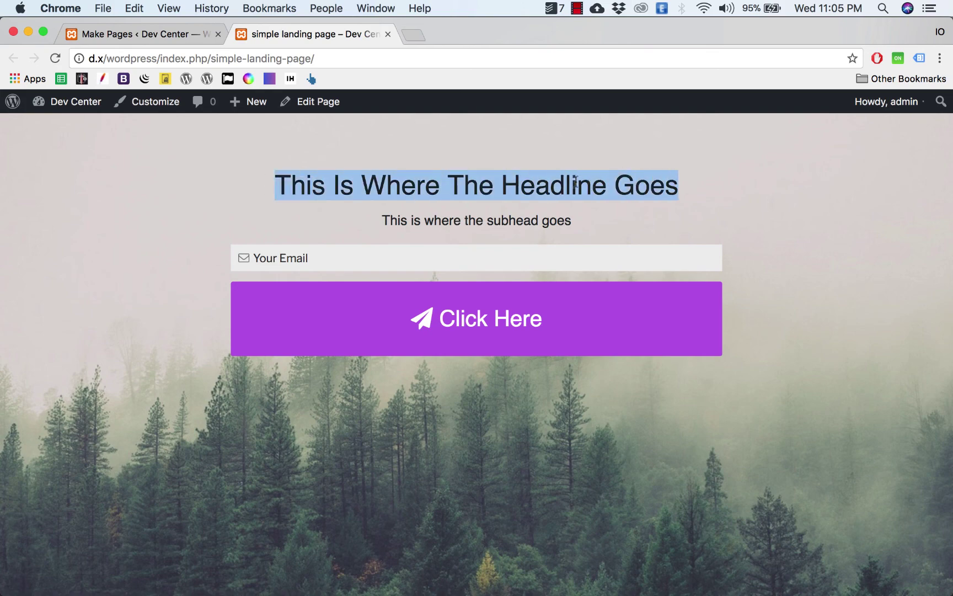
pyautogui.click(182, 34)
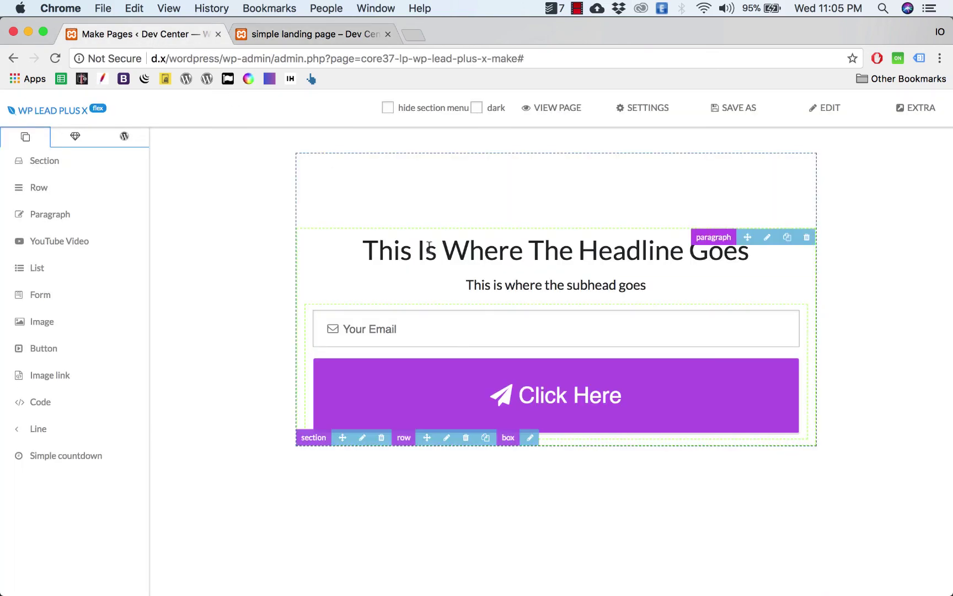
# - Colour the headline text Snow white
pyautogui.click(770, 239)
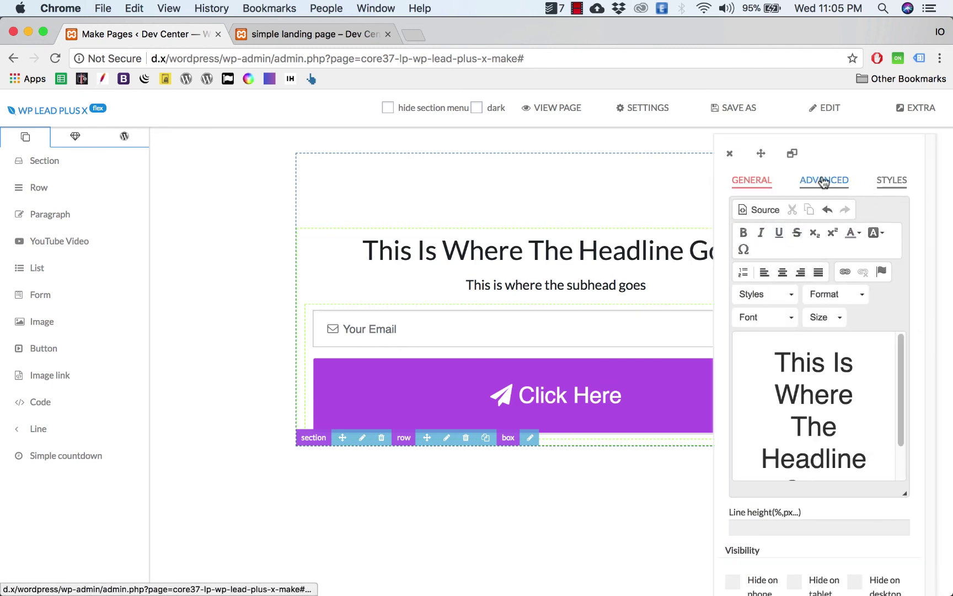
pyautogui.click(890, 182)
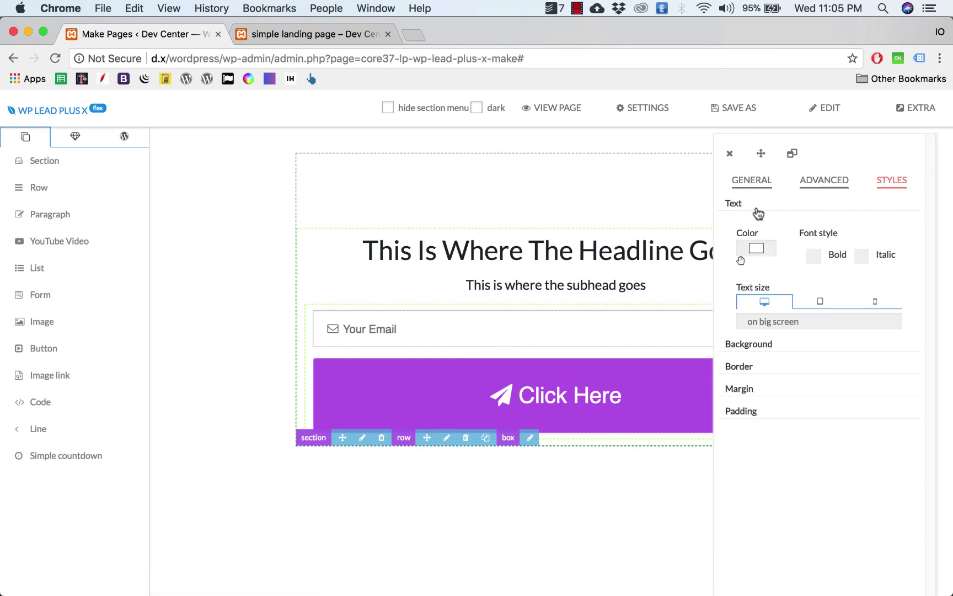
pyautogui.click(757, 247)
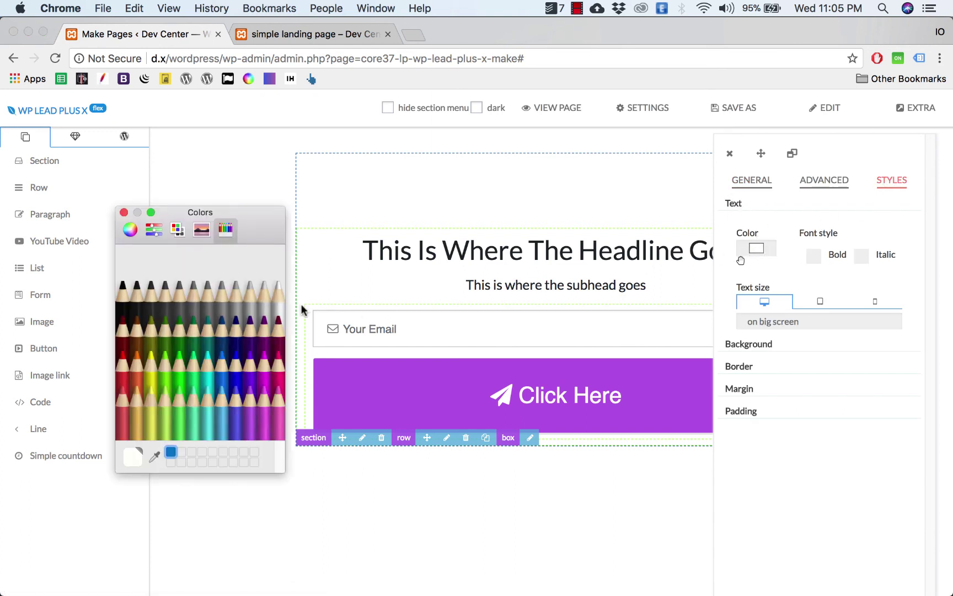
pyautogui.click(279, 305)
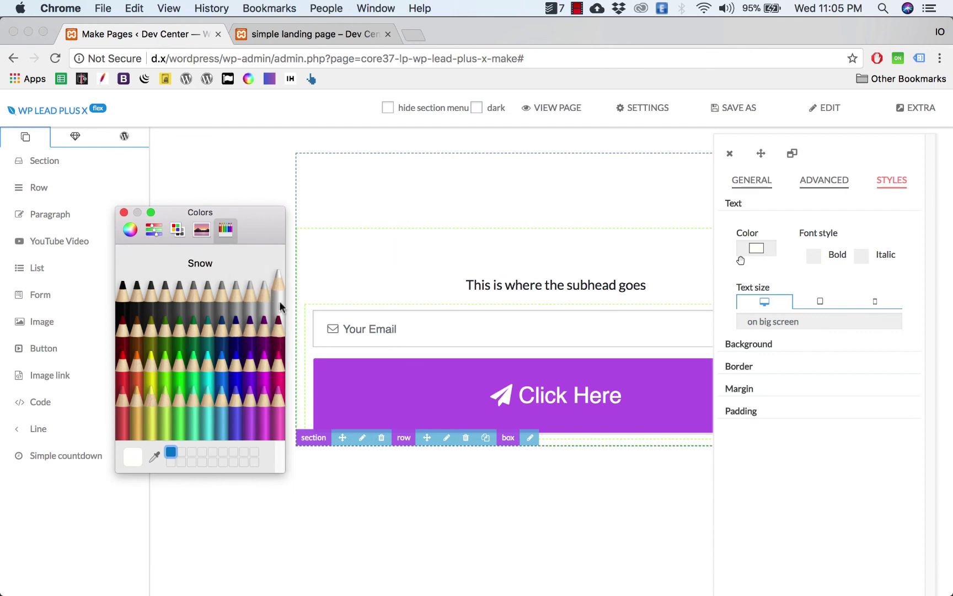
pyautogui.click(123, 213)
pyautogui.click(727, 155)
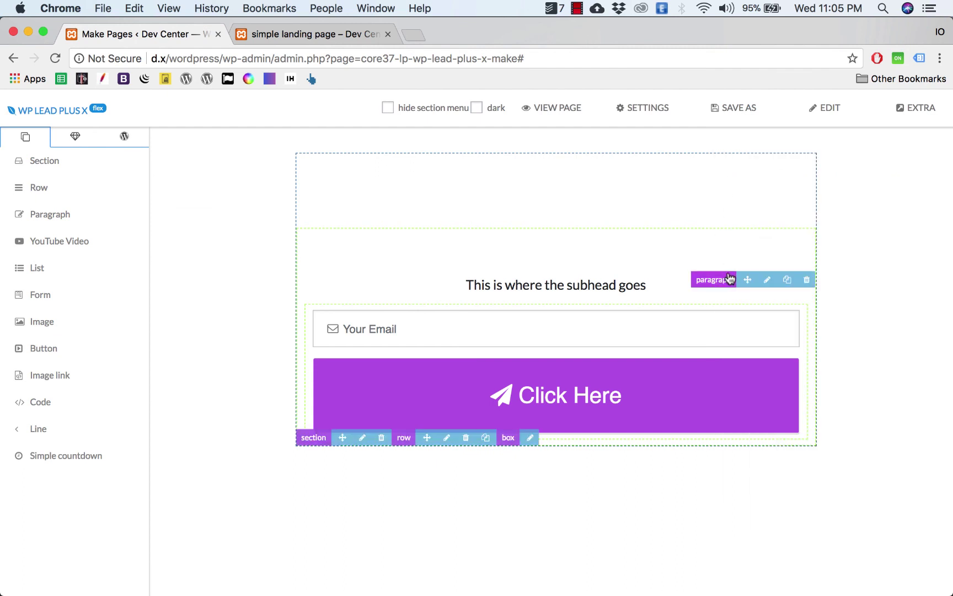
# - Colour the subhead text Snow white
pyautogui.click(765, 284)
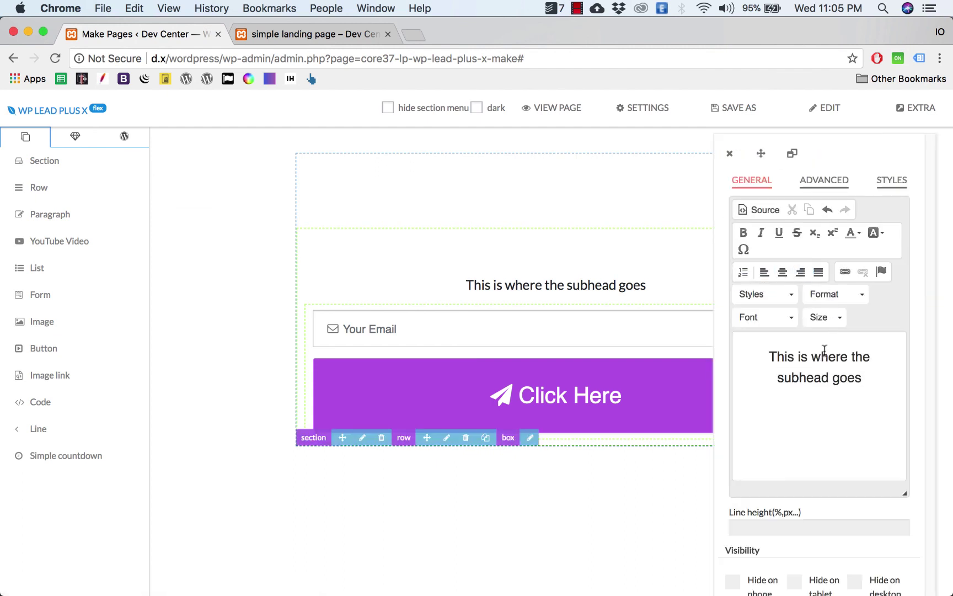
pyautogui.click(887, 183)
pyautogui.click(756, 249)
pyautogui.click(275, 298)
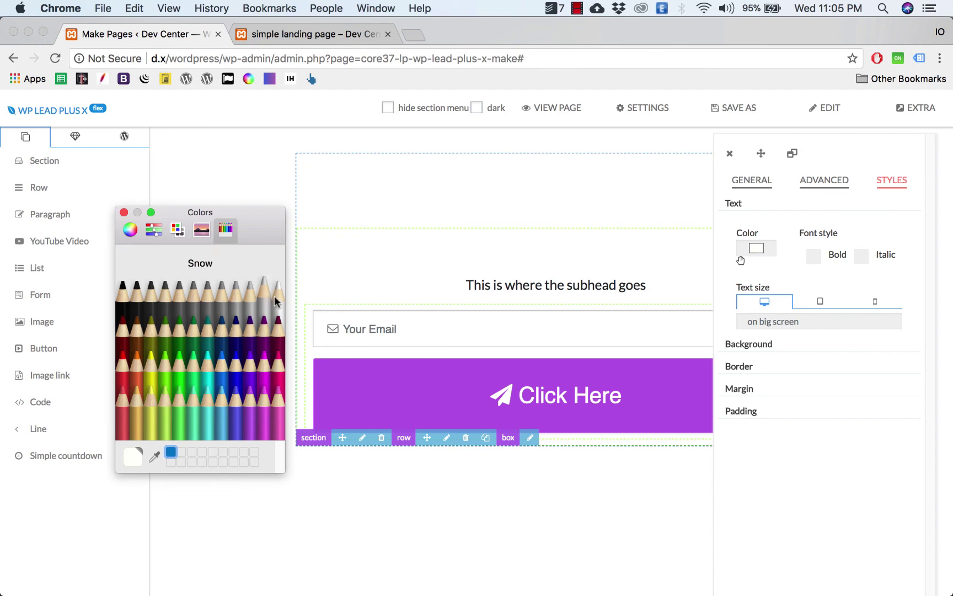
pyautogui.click(123, 212)
pyautogui.click(730, 153)
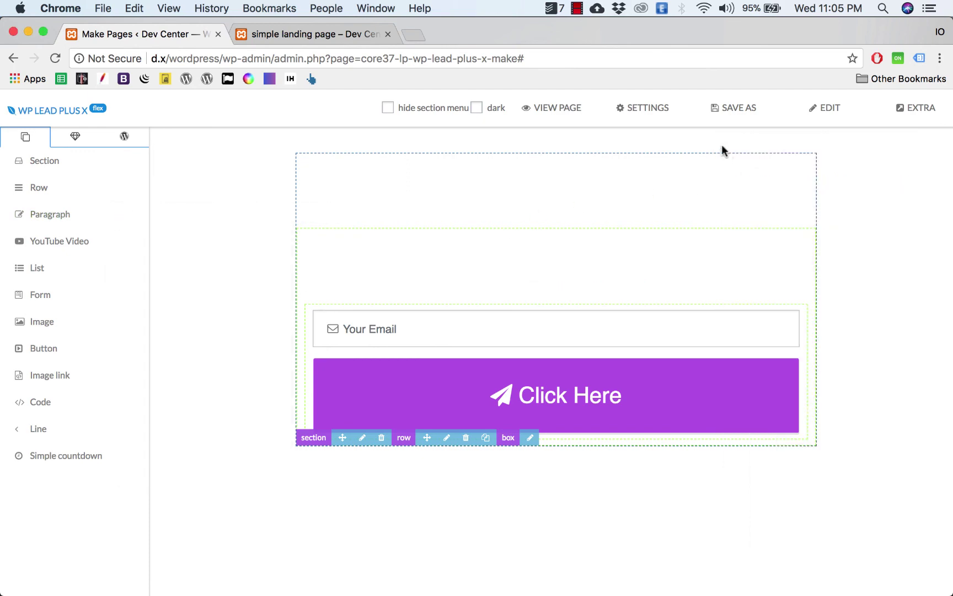
# - Save over the existing page and reload the live page to confirm the white headline and subhead
pyautogui.click(725, 118)
pyautogui.click(723, 141)
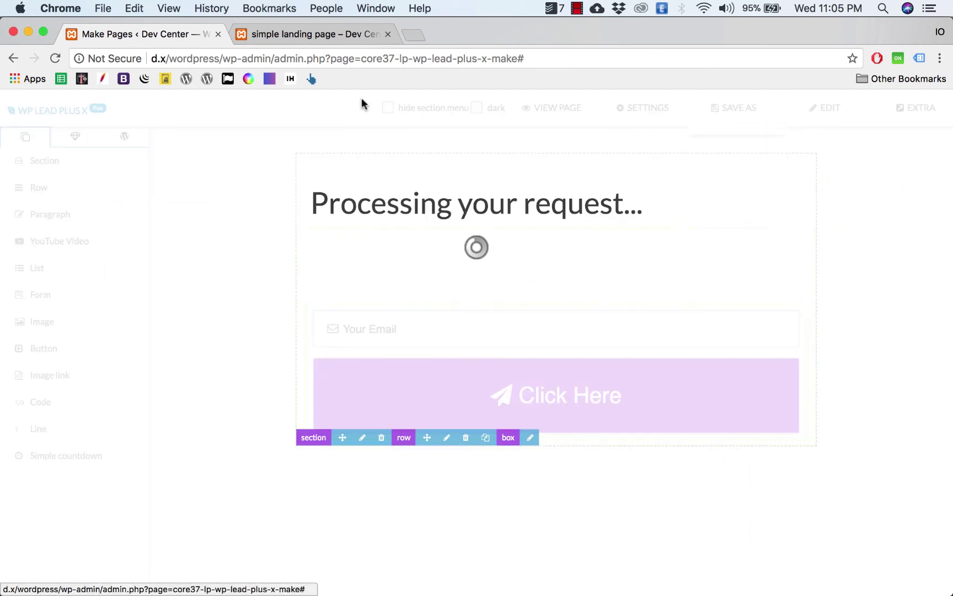
pyautogui.click(336, 34)
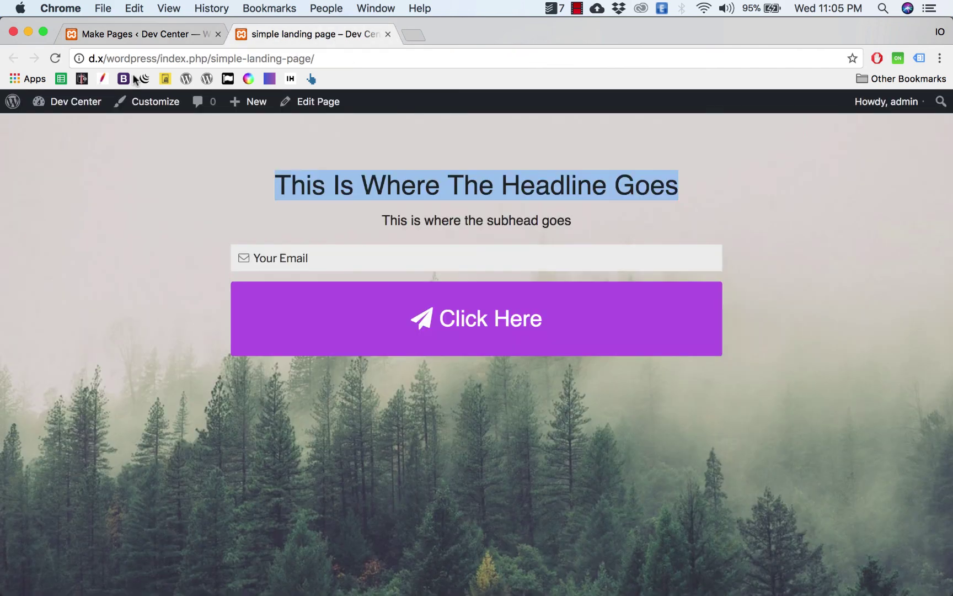
pyautogui.click(55, 58)
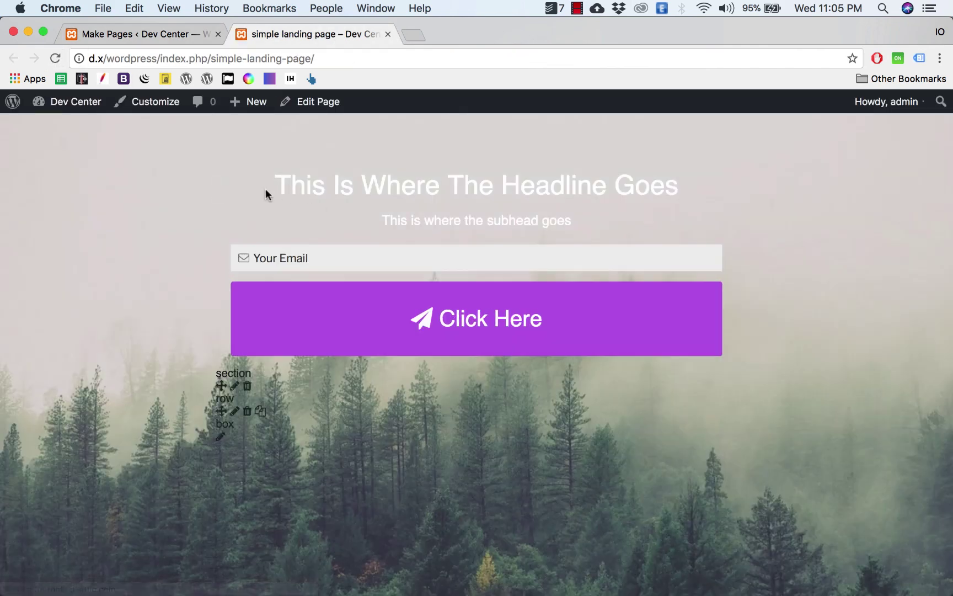
pyautogui.moveTo(256, 188); pyautogui.dragTo(593, 213)
pyautogui.click(439, 193)
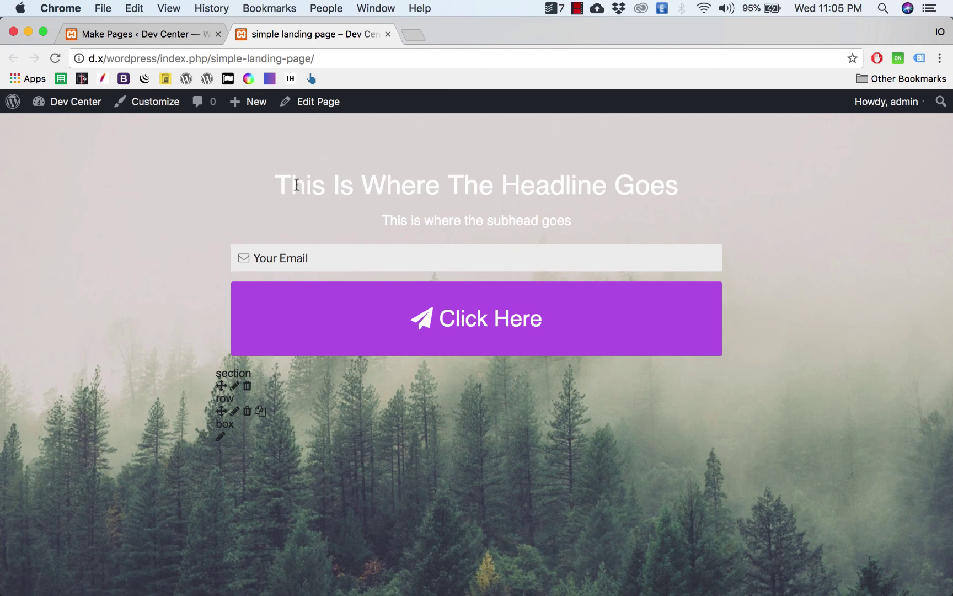
pyautogui.moveTo(291, 183); pyautogui.dragTo(575, 199)
pyautogui.click(398, 238)
# - Compare the live landing page against the editor, then start another save over the existing page
pyautogui.click(166, 35)
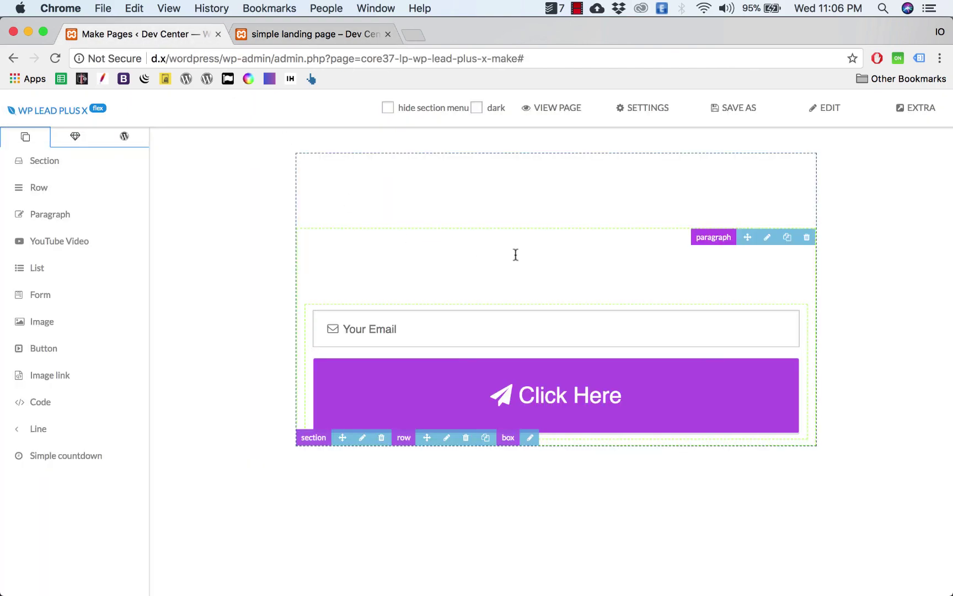
pyautogui.click(334, 34)
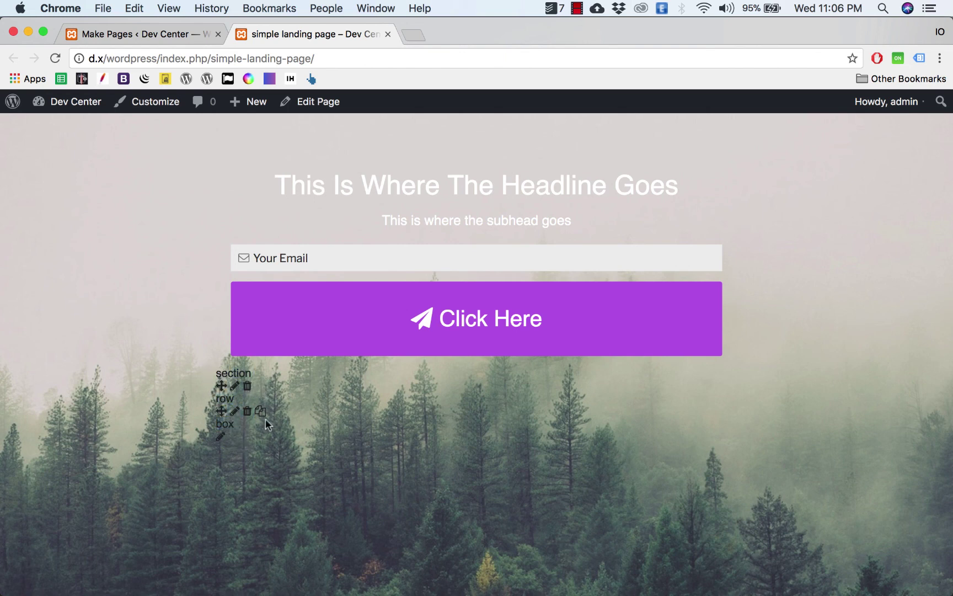
pyautogui.click(191, 34)
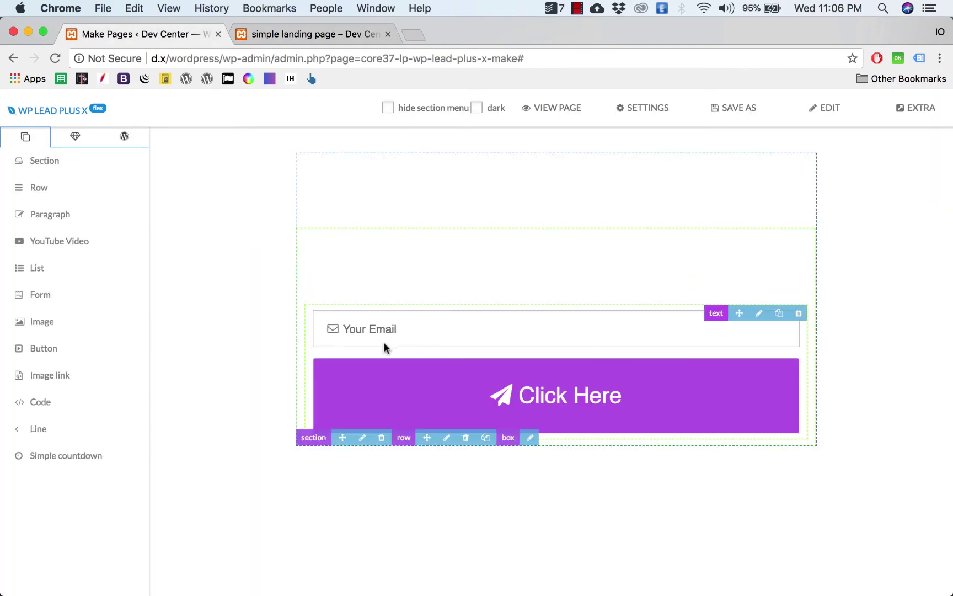
pyautogui.click(323, 36)
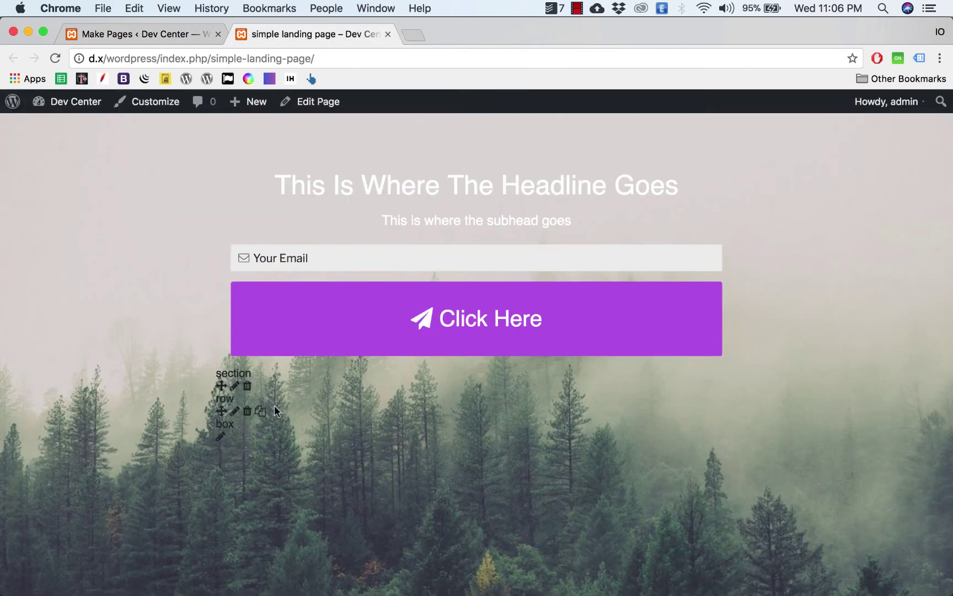
pyautogui.click(164, 34)
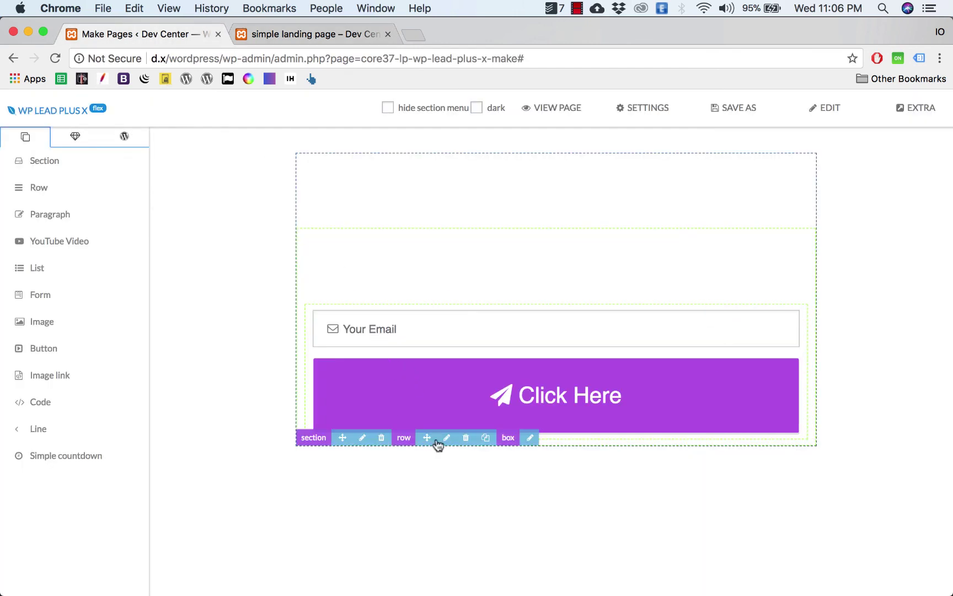
pyautogui.click(447, 438)
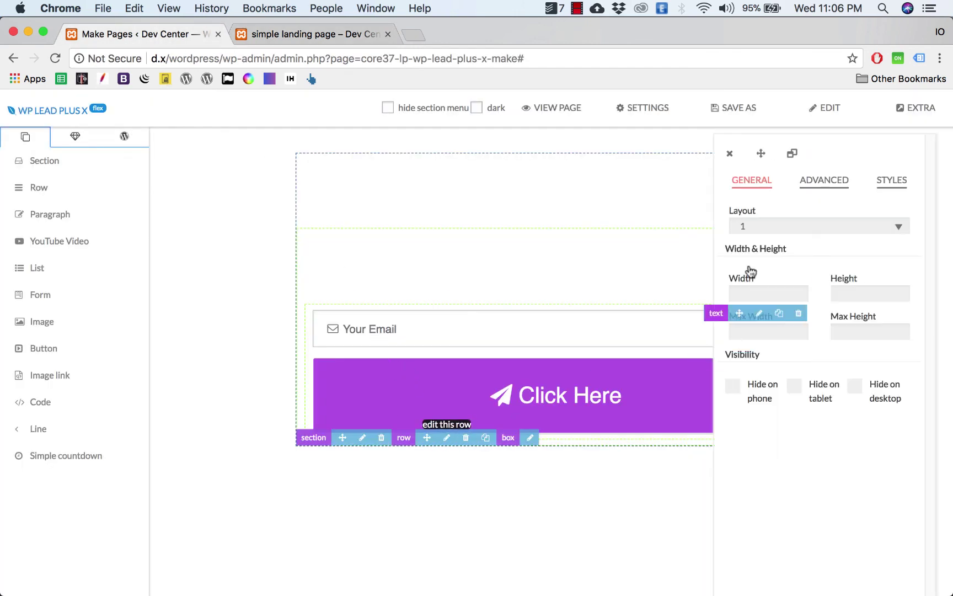
pyautogui.click(731, 155)
# - Save over the existing page, reload the live page, and compare it with the reference screenshot
pyautogui.moveTo(729, 108)
pyautogui.click(708, 141)
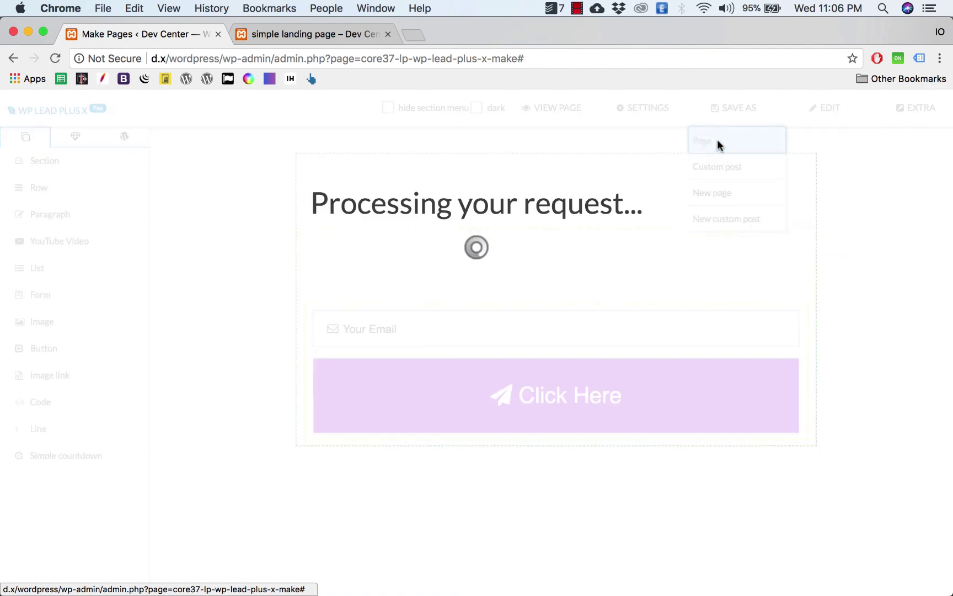
pyautogui.click(326, 34)
pyautogui.click(55, 58)
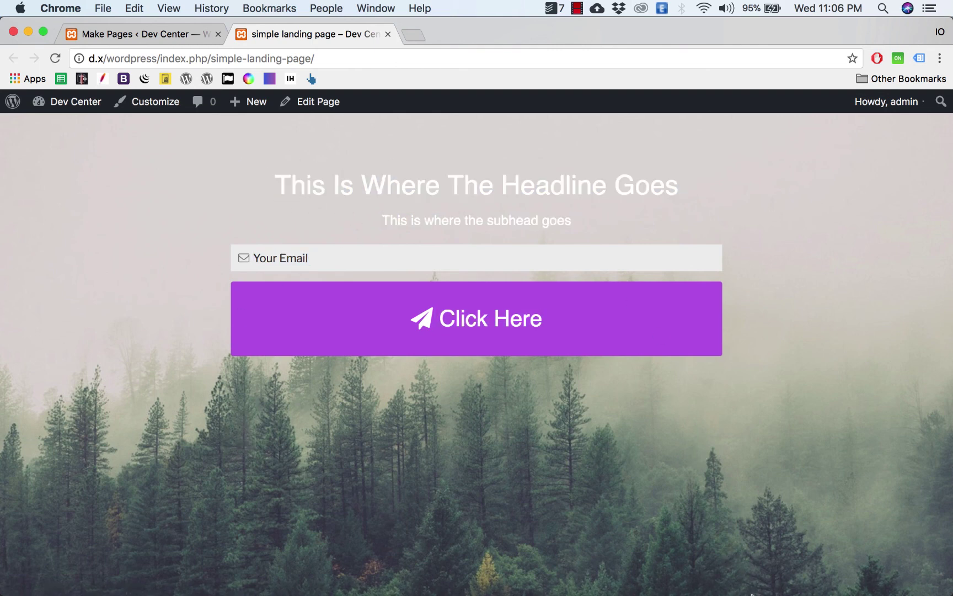
pyautogui.click(773, 578)
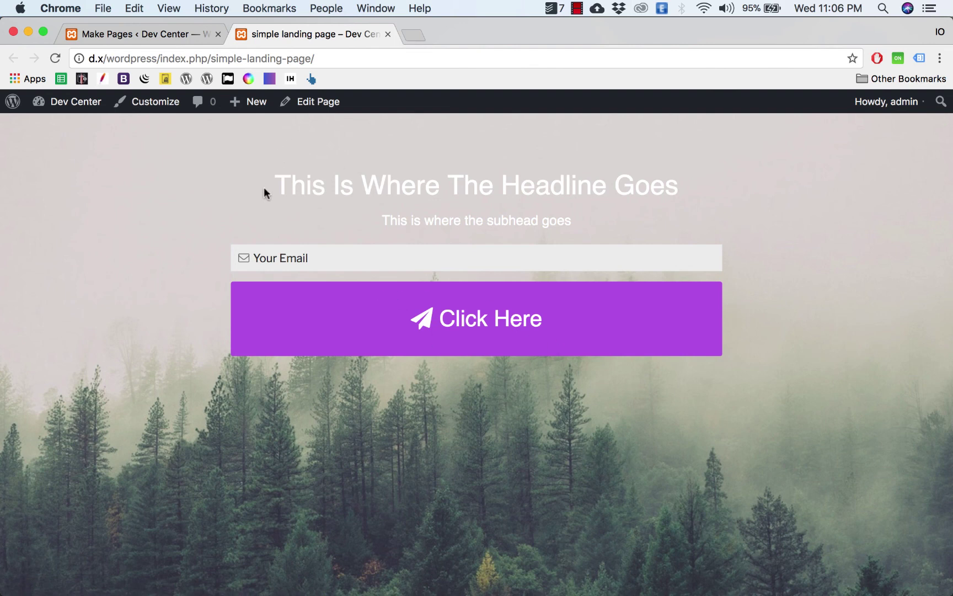
# - In the editor, bring up the Click Here button's style settings showing its purple background colour
pyautogui.click(160, 36)
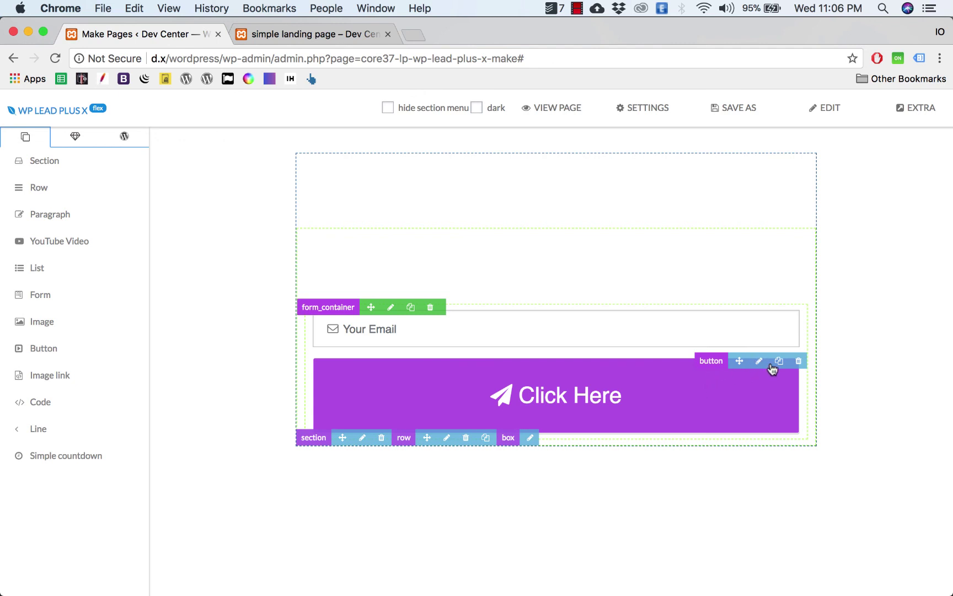
pyautogui.click(760, 362)
pyautogui.click(856, 182)
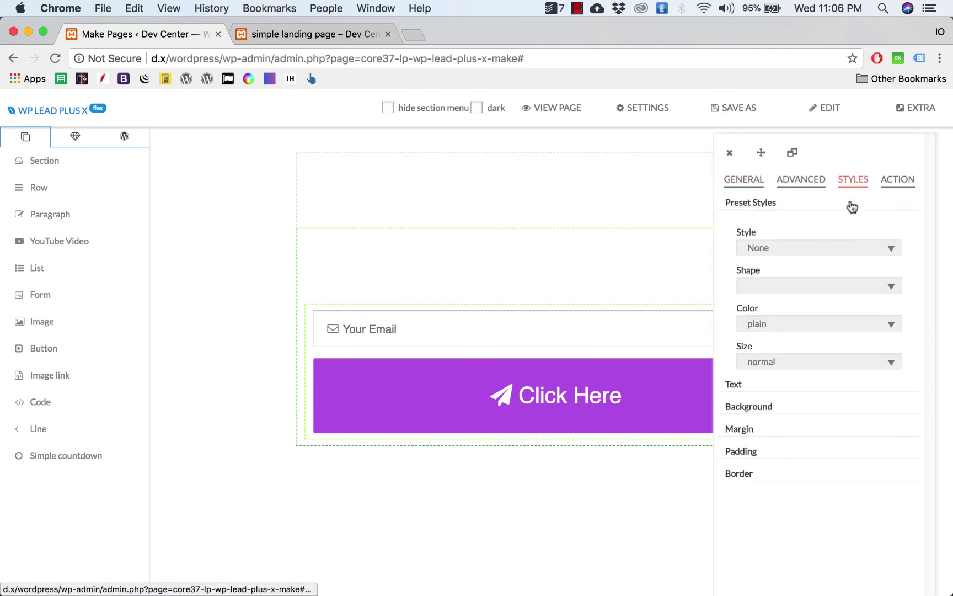
pyautogui.click(899, 182)
pyautogui.click(810, 183)
pyautogui.click(858, 182)
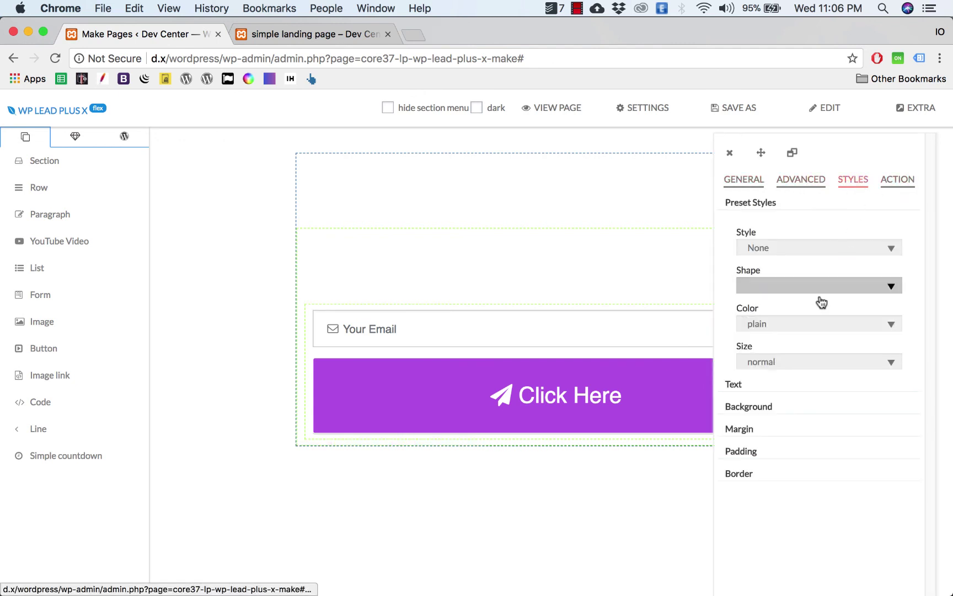
pyautogui.click(748, 405)
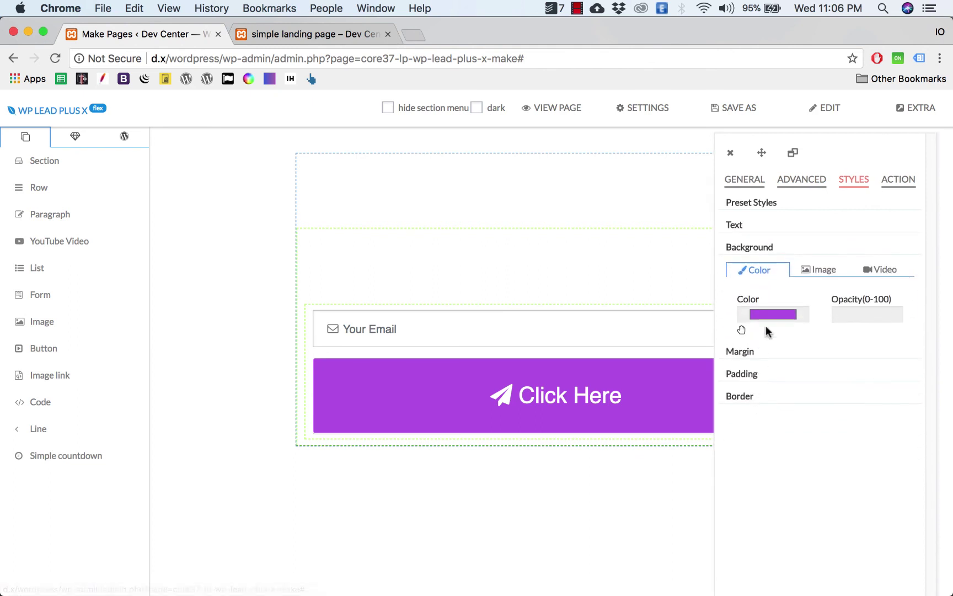